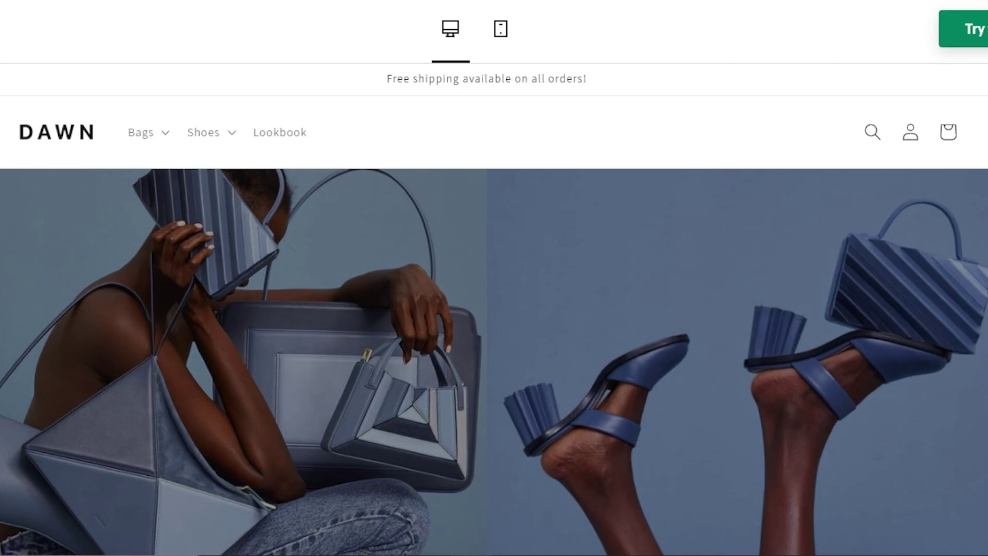
Scroll through the Dawn demo storefront preview to review its sections
scroll(494, 309, down, 10)
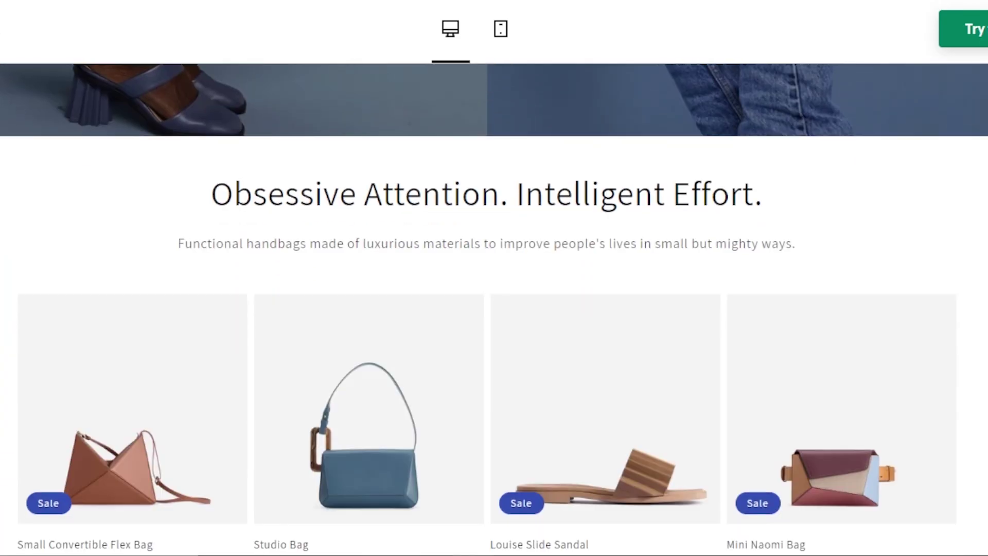
scroll(495, 308, down, 7)
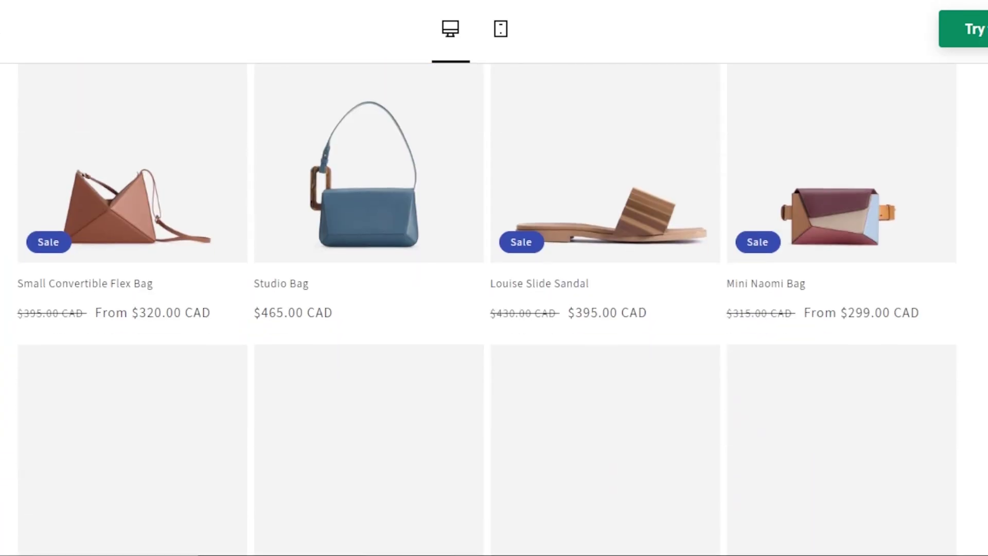
scroll(494, 309, down, 12)
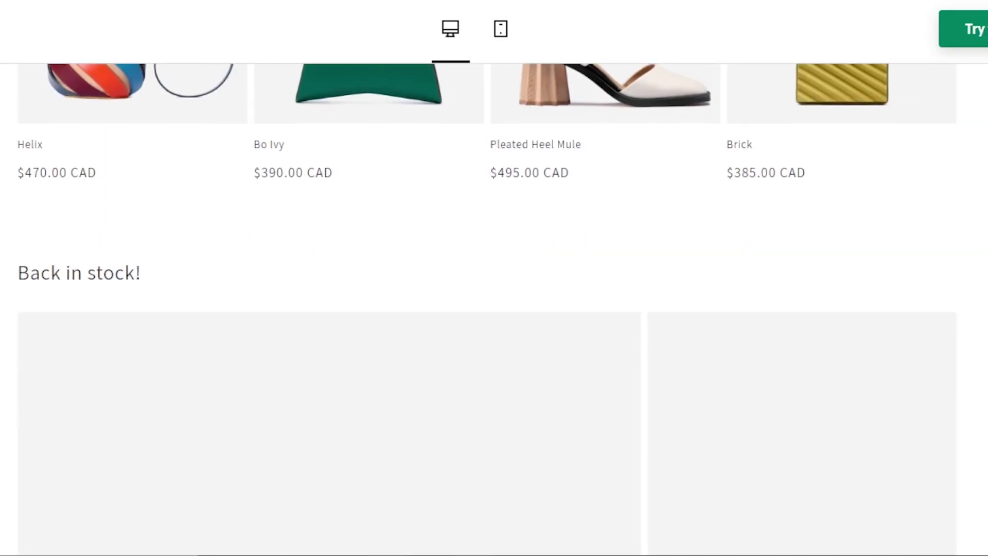
scroll(494, 309, down, 10)
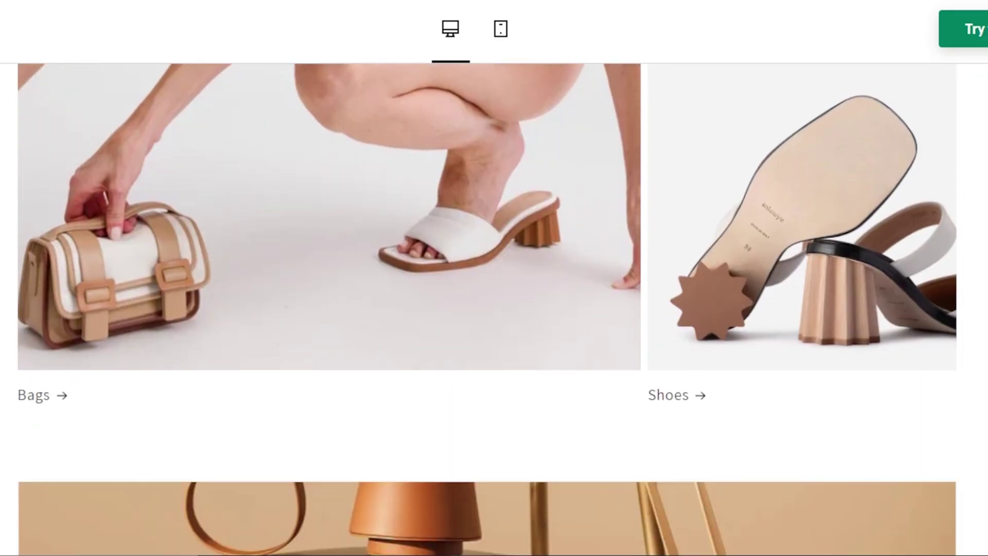
scroll(494, 308, up, 15)
scroll(494, 309, up, 8)
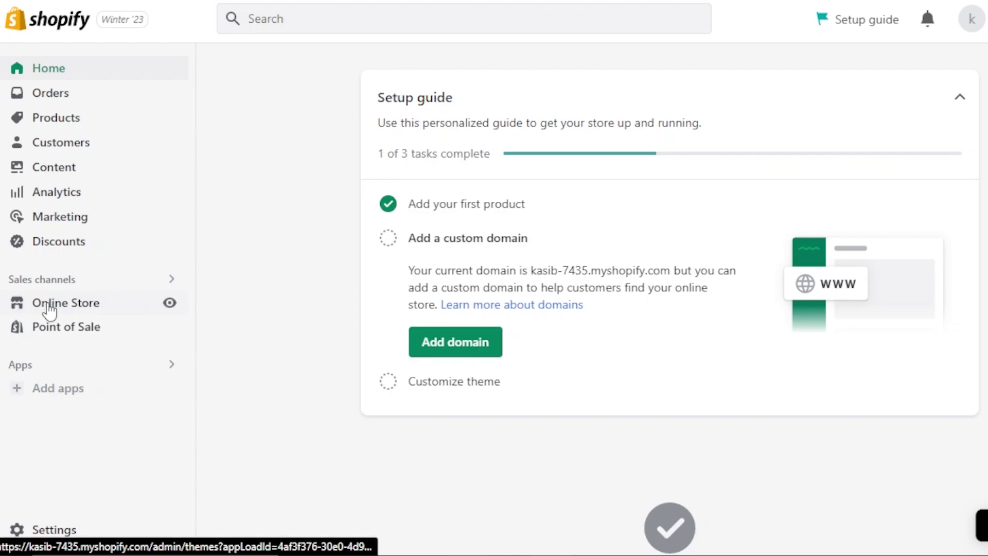
Go to Online Store > Themes, browse the popular free themes, and start customizing Dawn
click(50, 309)
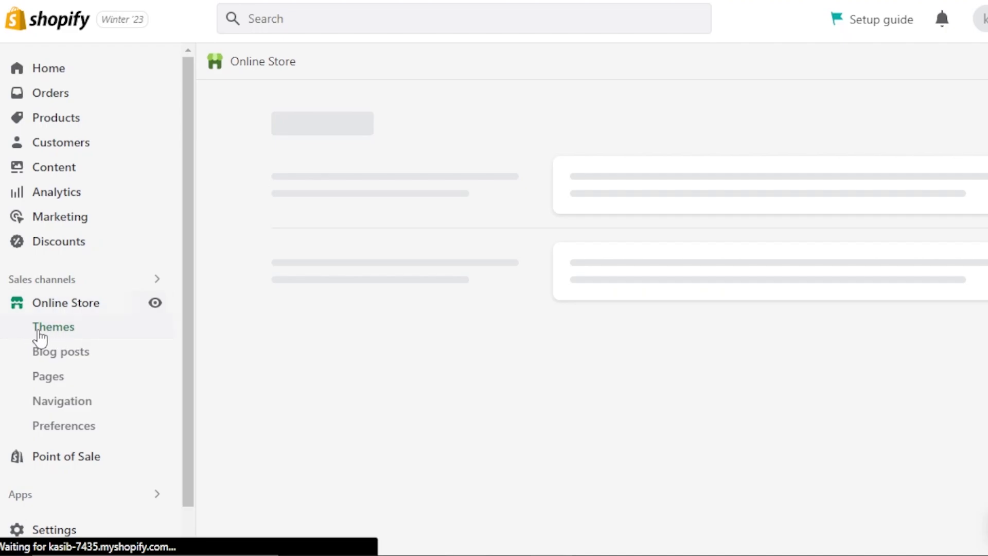
click(49, 329)
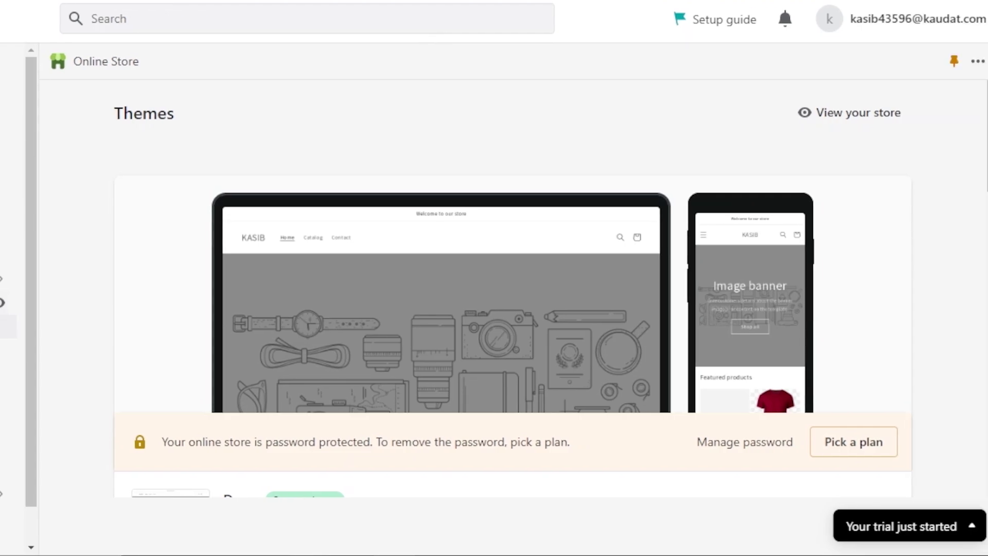
scroll(591, 308, down, 5)
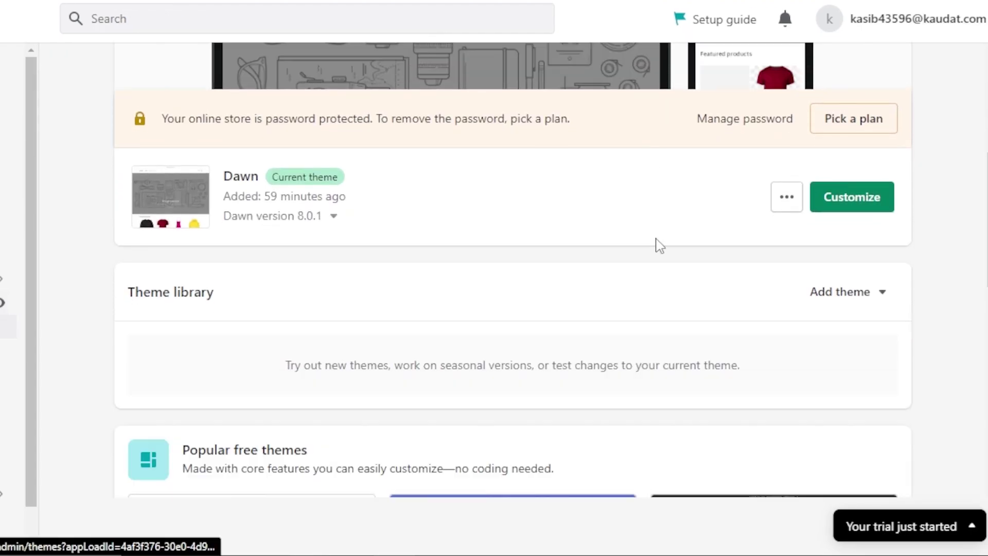
scroll(512, 270, down, 5)
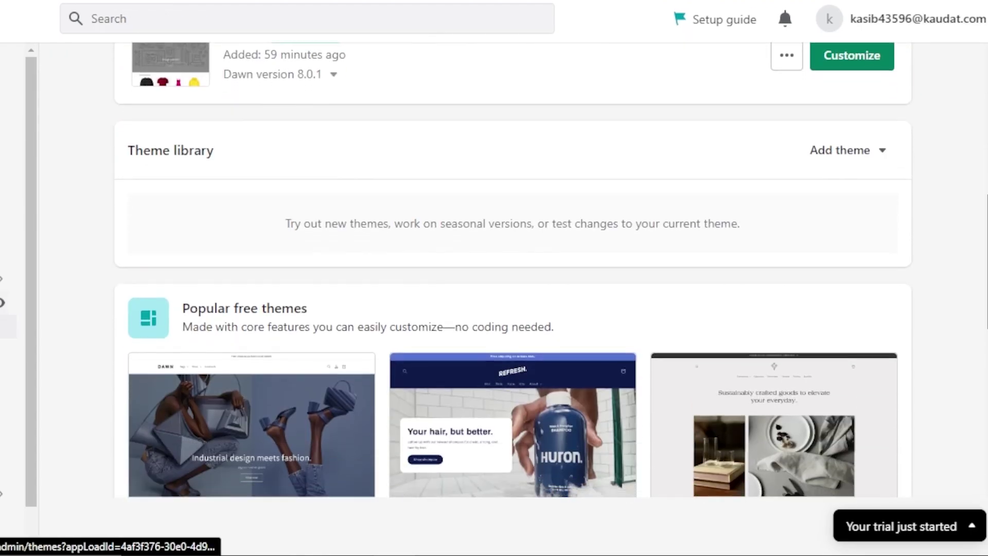
scroll(512, 270, down, 2)
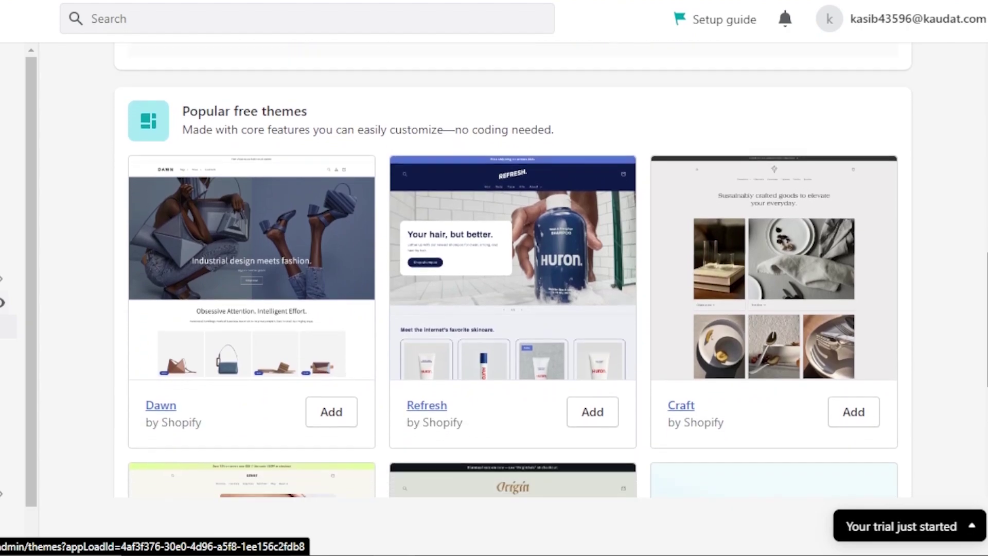
scroll(513, 270, down, 1)
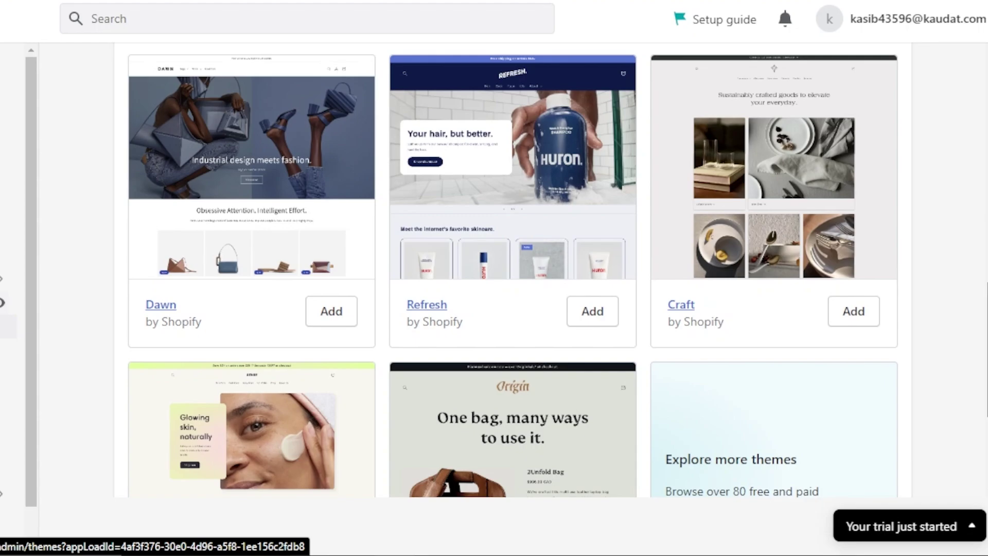
scroll(514, 271, down, 2)
scroll(513, 270, up, 3)
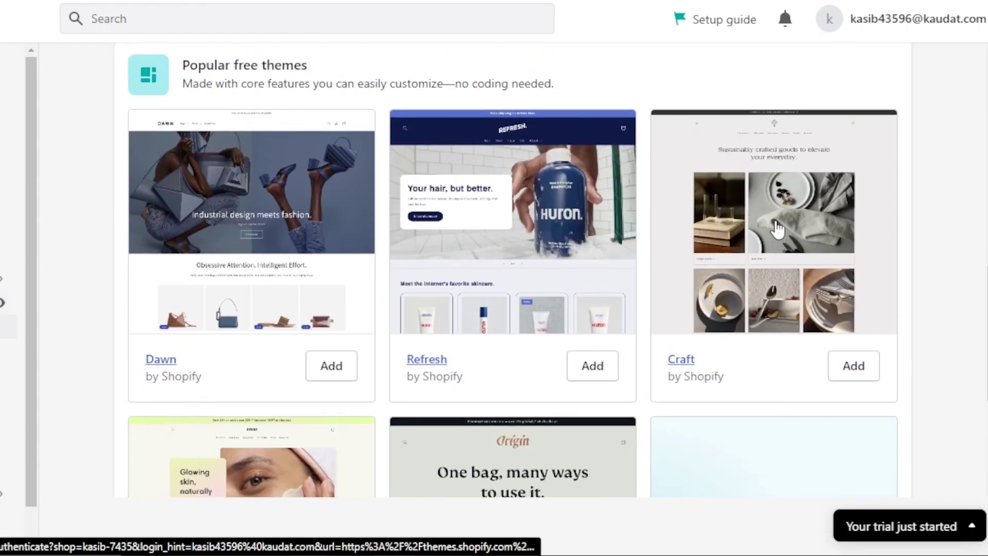
drag(985, 328, 986, 132)
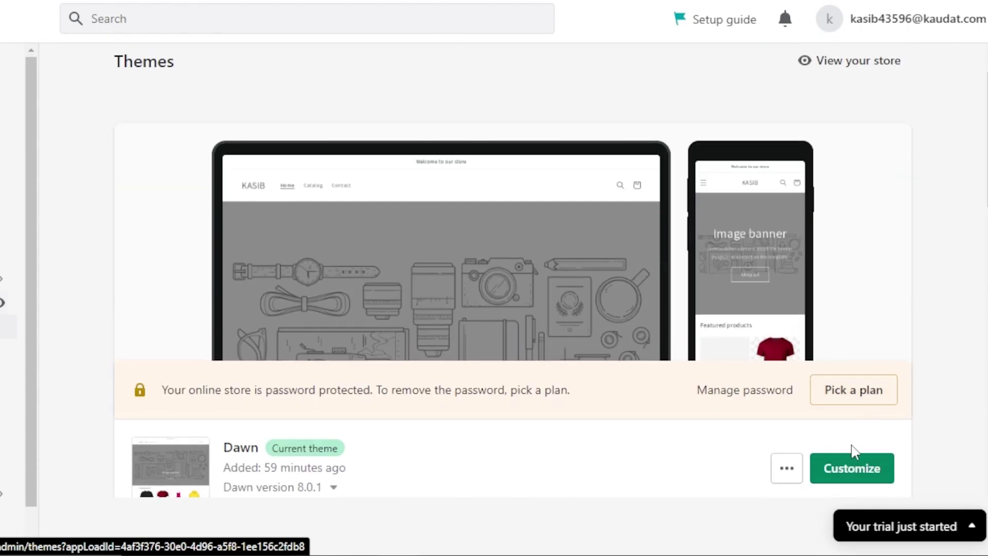
click(852, 468)
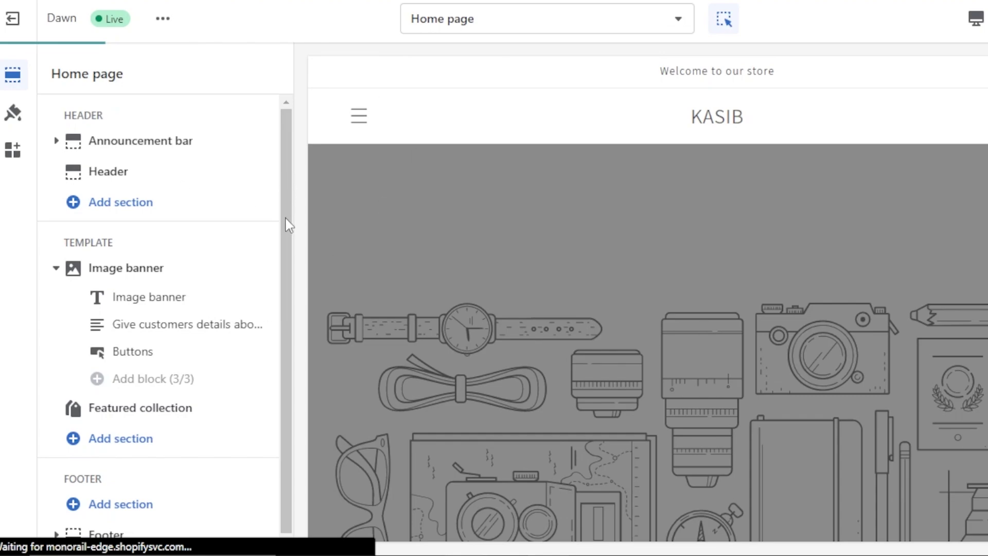
Look through the store page list, staying on the Home page template
click(589, 32)
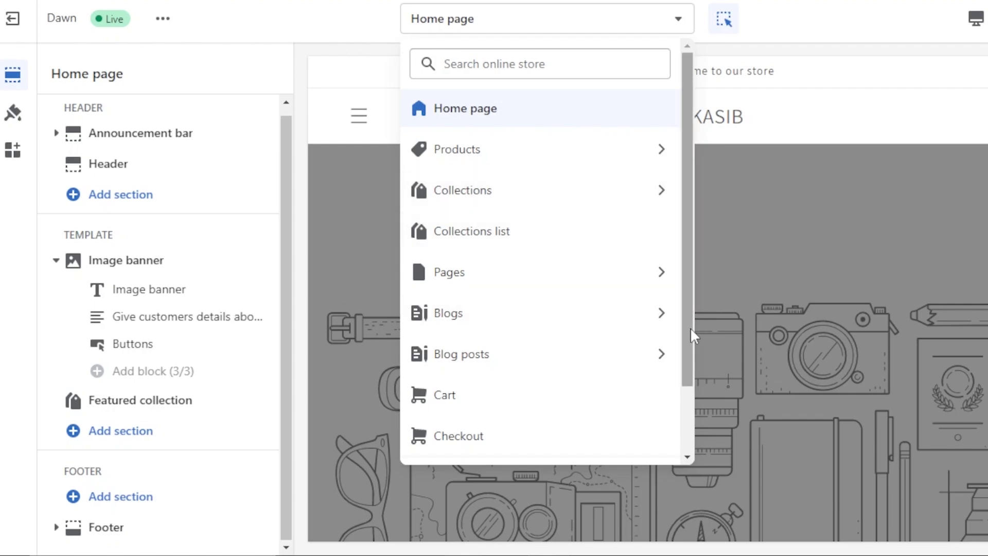
drag(690, 326, 691, 406)
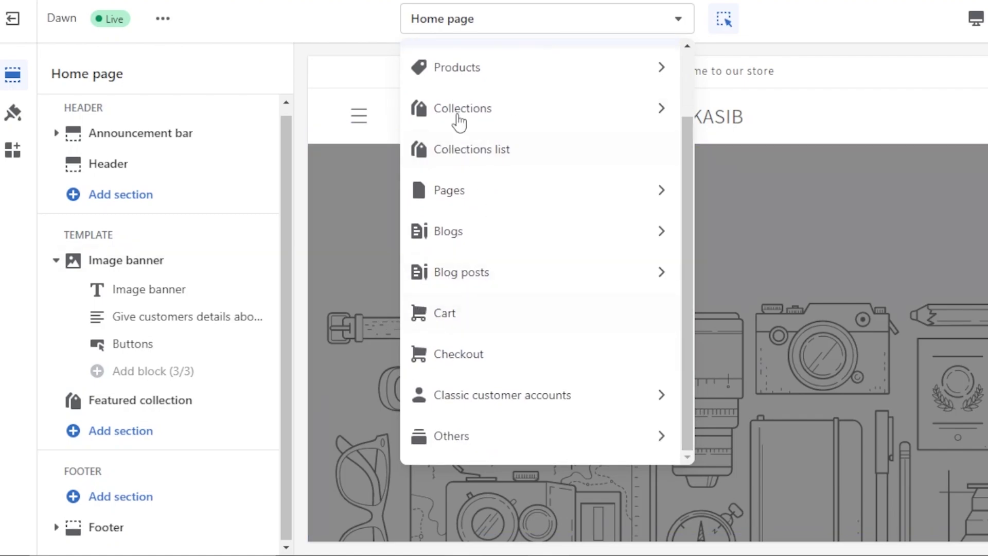
click(823, 28)
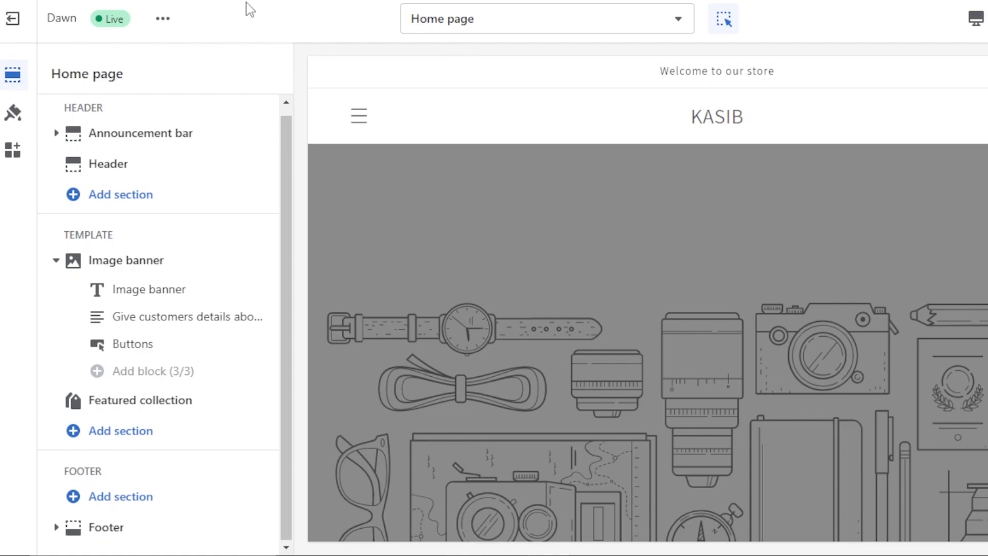
Review the theme-wide settings, then return to the Home page sections list
click(15, 110)
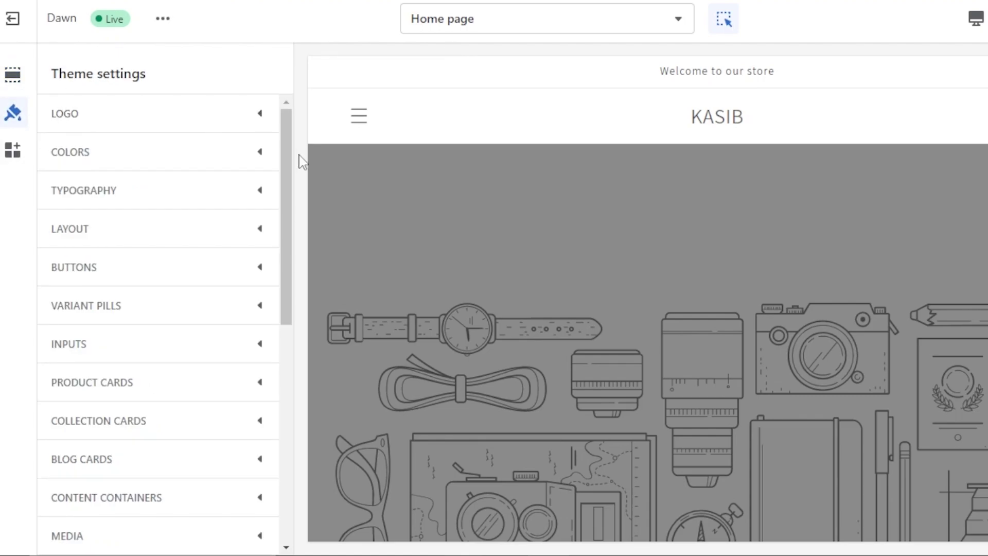
drag(289, 154, 288, 249)
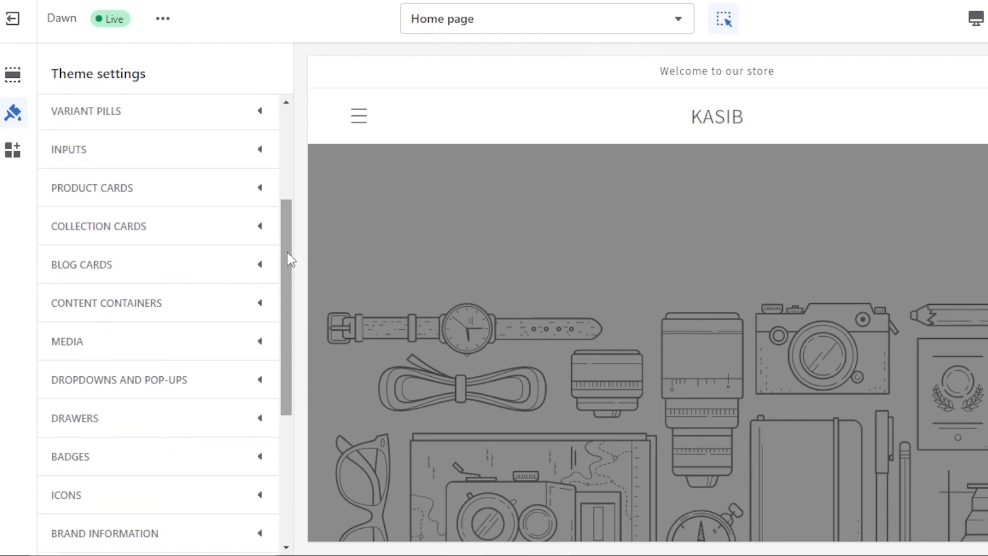
drag(289, 259, 287, 404)
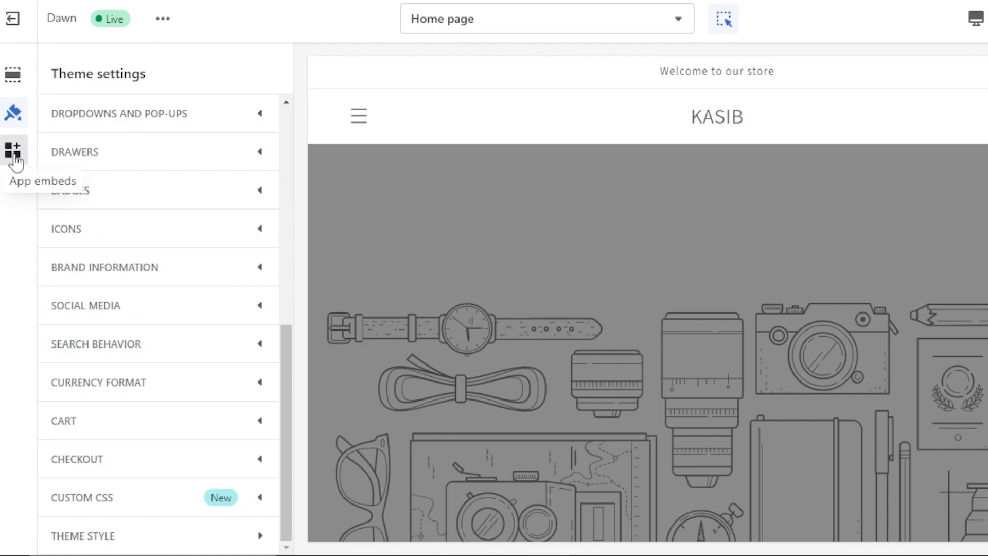
click(11, 84)
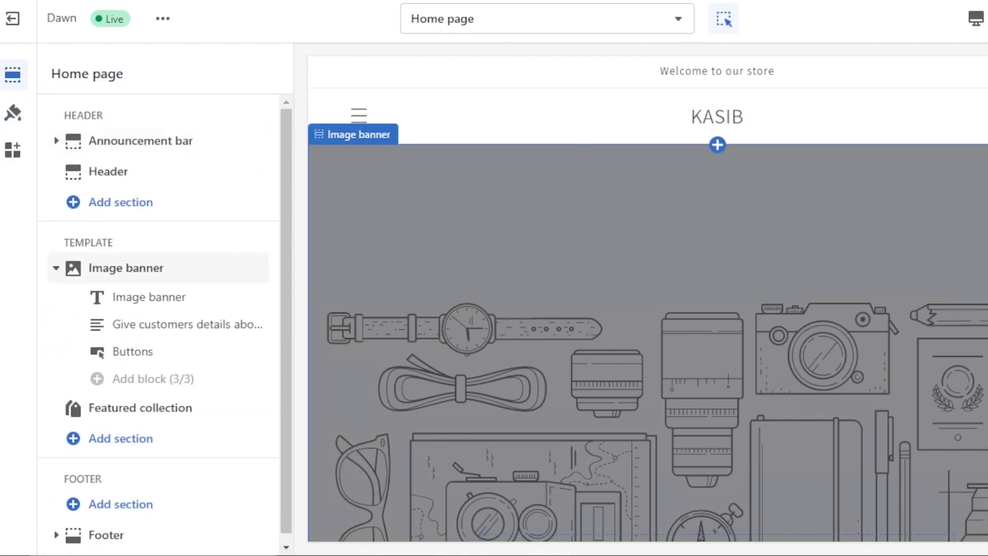
Scroll the preview to check the home page sections, then select the Image banner
scroll(647, 298, down, 10)
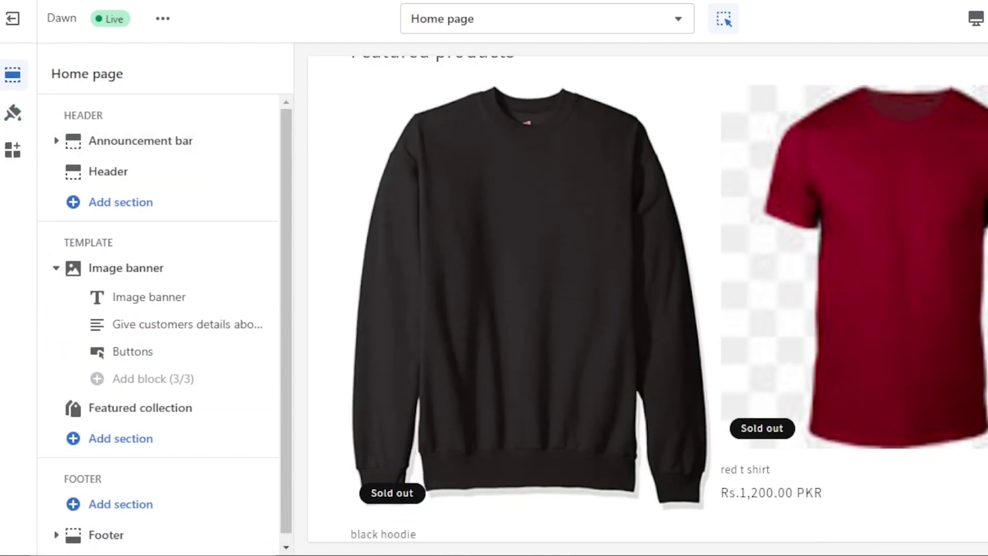
scroll(648, 299, up, 10)
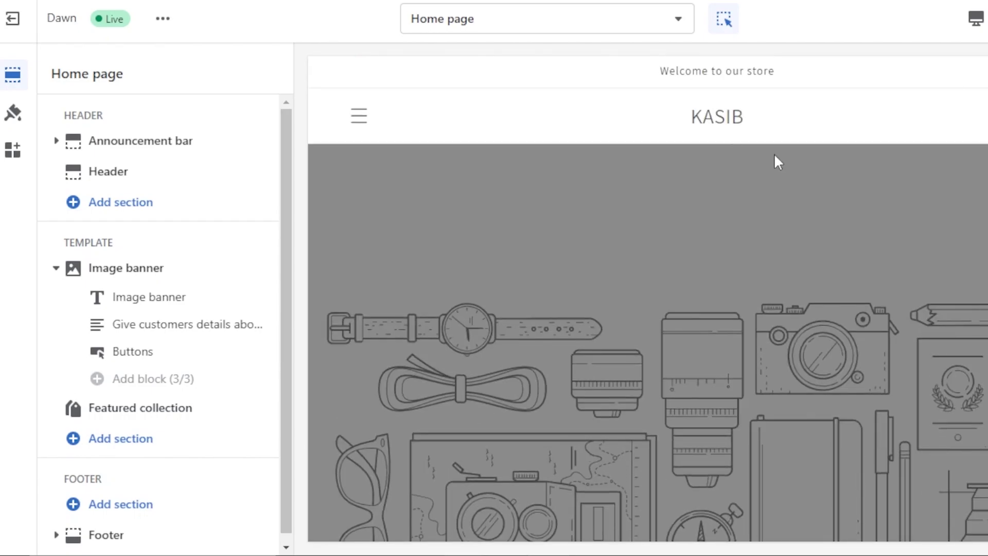
drag(978, 139, 977, 507)
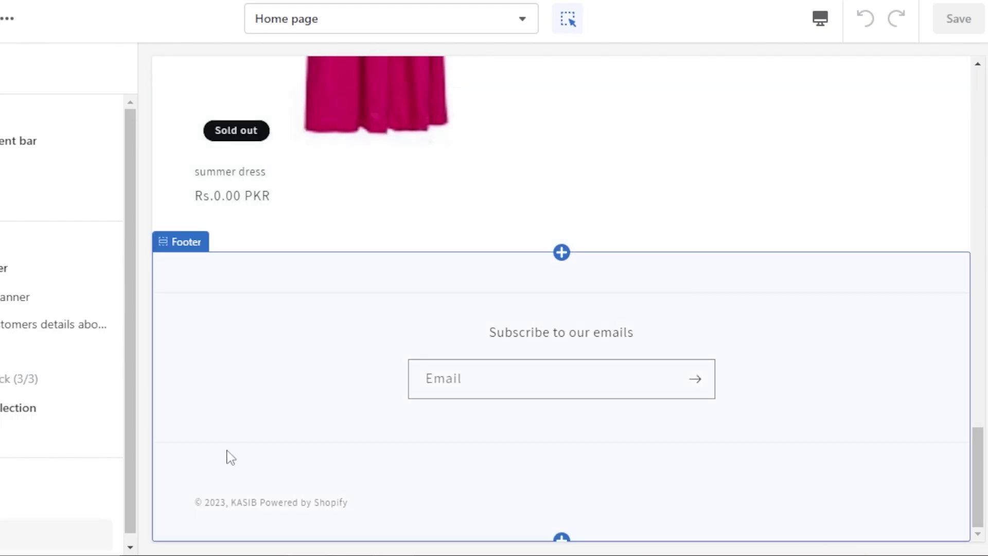
drag(977, 448, 980, 138)
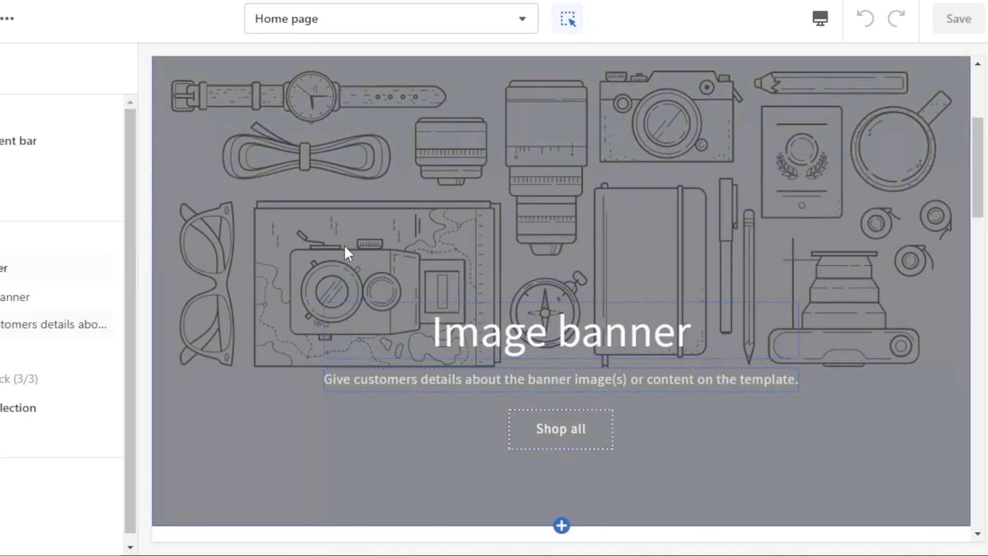
click(388, 216)
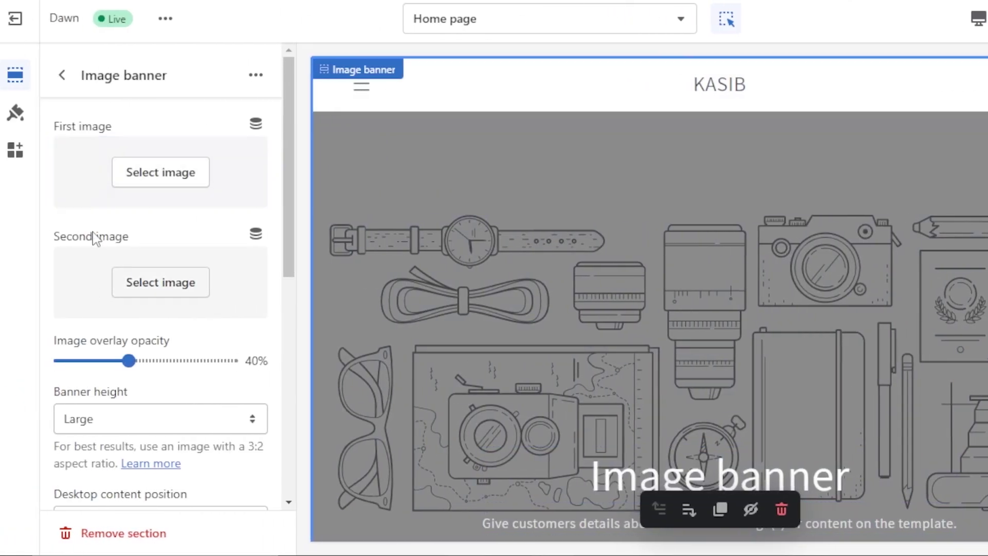
Set the banner's first image to the blond-woman-with-winter-pine photo
click(161, 173)
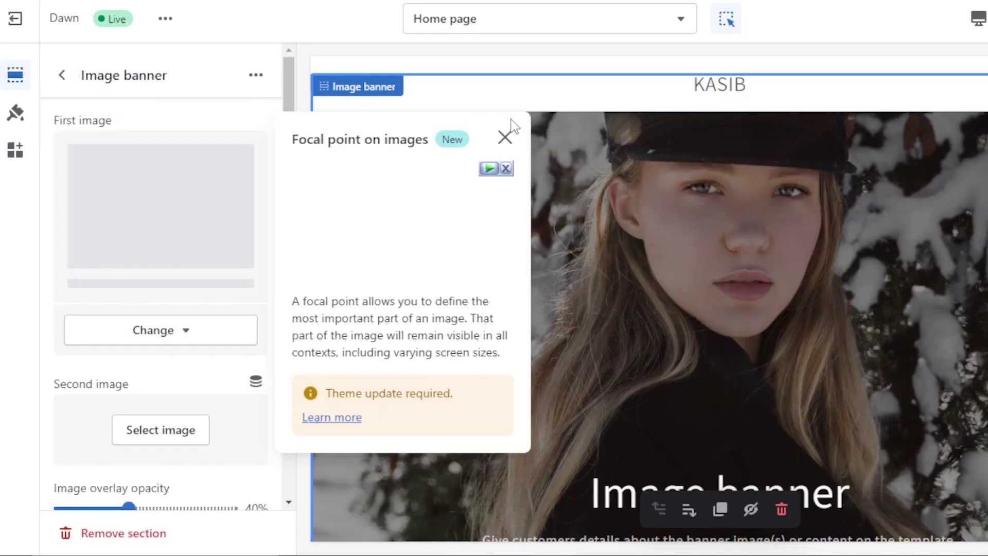
click(505, 137)
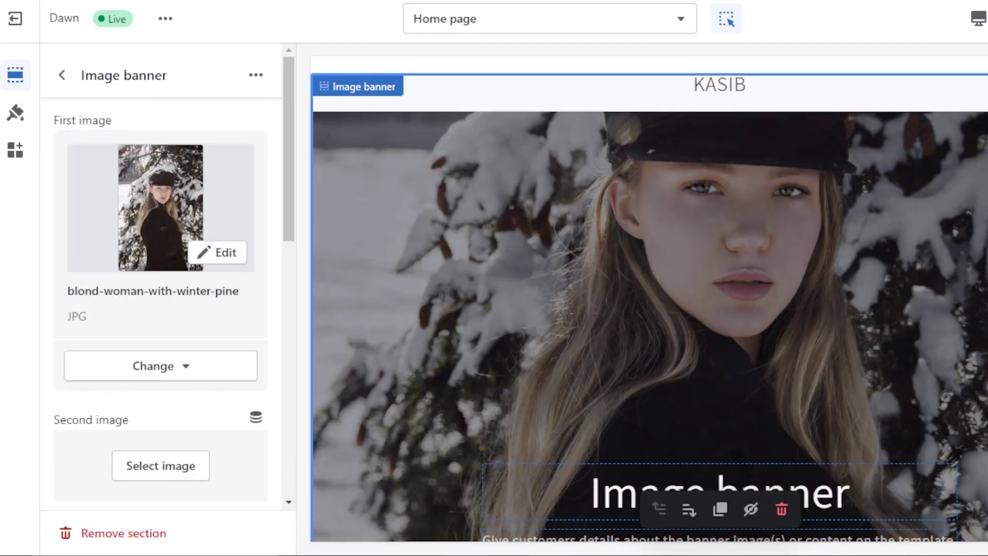
scroll(610, 354, down, 6)
scroll(701, 223, up, 3)
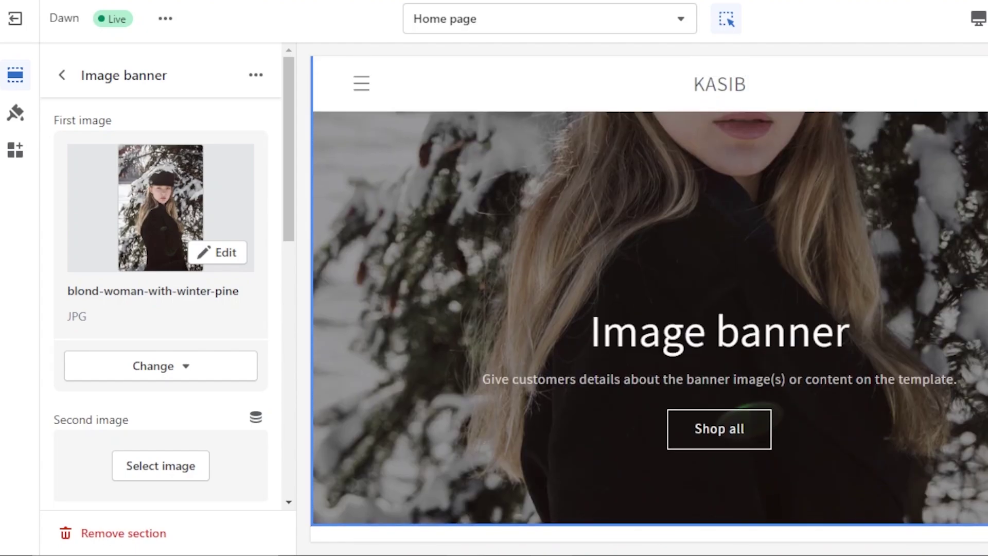
scroll(701, 223, down, 6)
scroll(701, 223, up, 6)
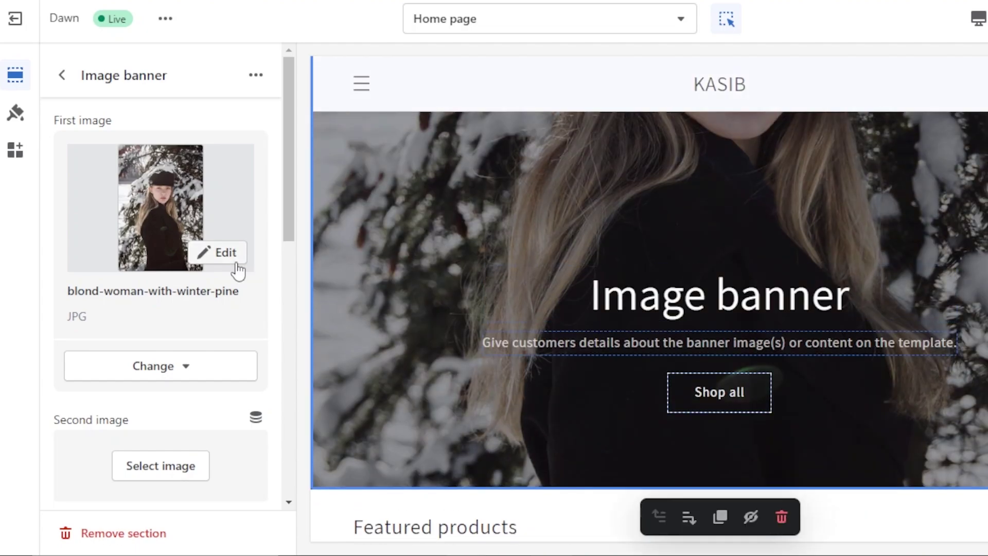
drag(294, 208, 293, 285)
Set the banner's second image to the woman-with-wool-hat photo and check the preview
click(160, 272)
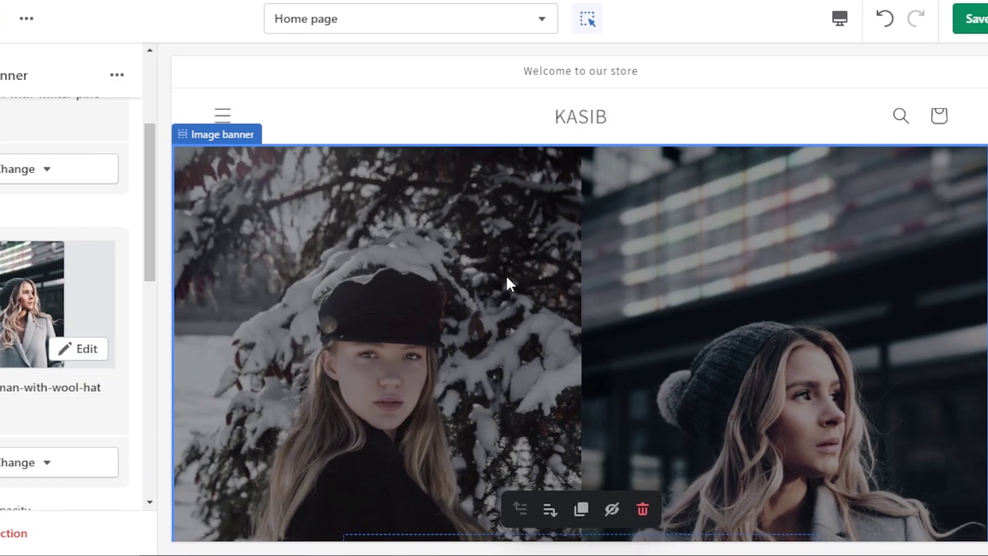
scroll(579, 299, down, 3)
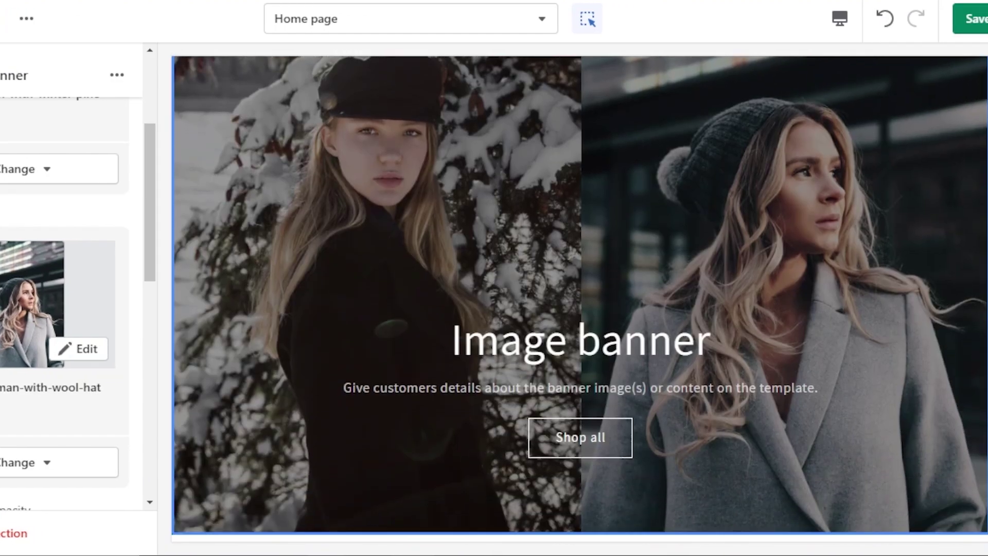
scroll(580, 298, up, 2)
scroll(579, 298, down, 1)
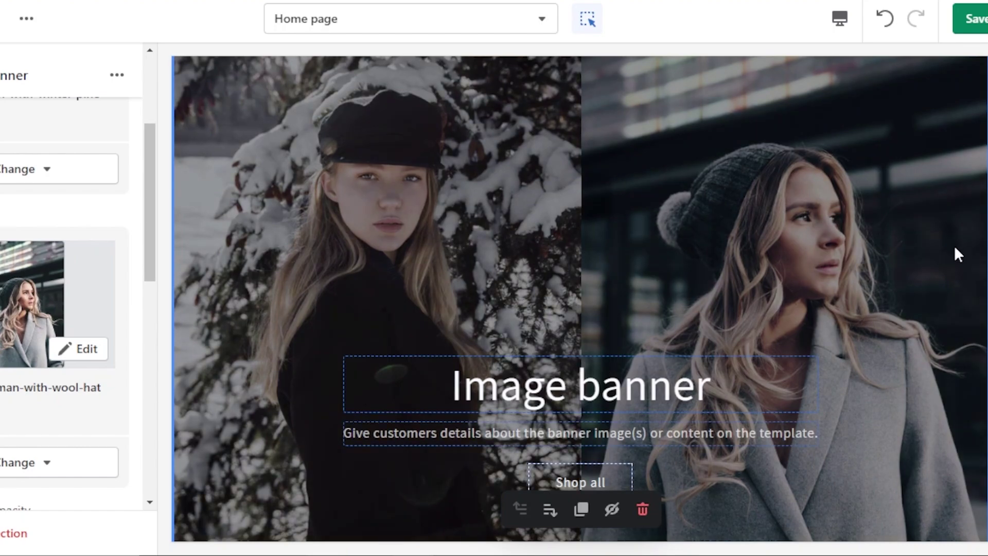
scroll(679, 191, down, 4)
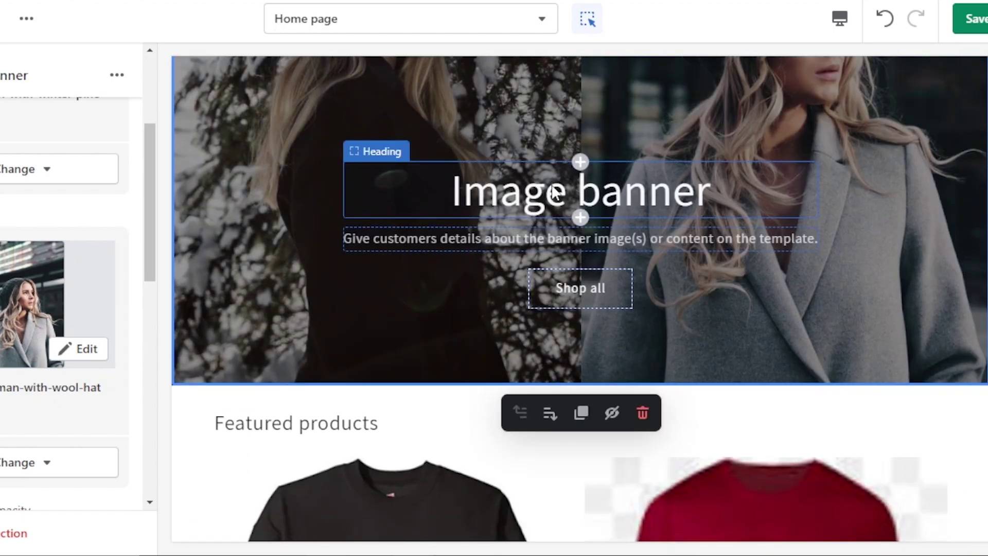
Replace the banner heading with 'KASIB'
click(680, 191)
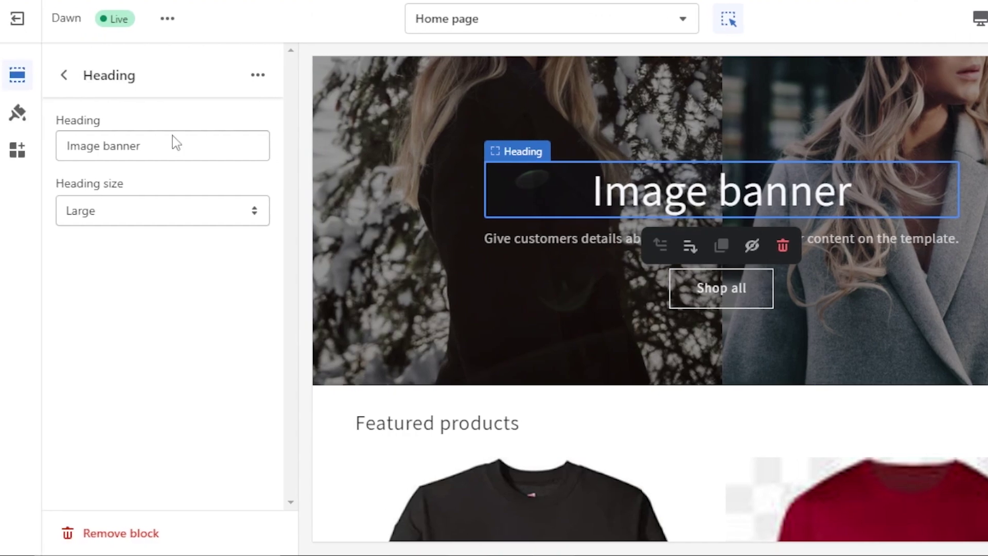
click(154, 147)
key(BackSpace)
key(BackSpace)
key(BackSpace)
key(BackSpace)
key(BackSpace)
key(BackSpace)
key(BackSpace)
key(BackSpace)
key(BackSpace)
key(BackSpace)
key(BackSpace)
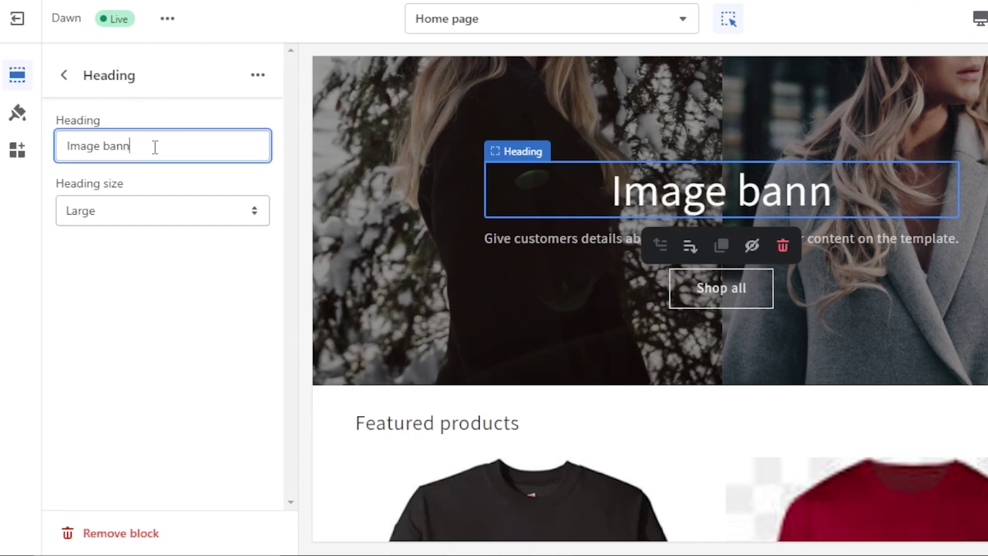
key(BackSpace)
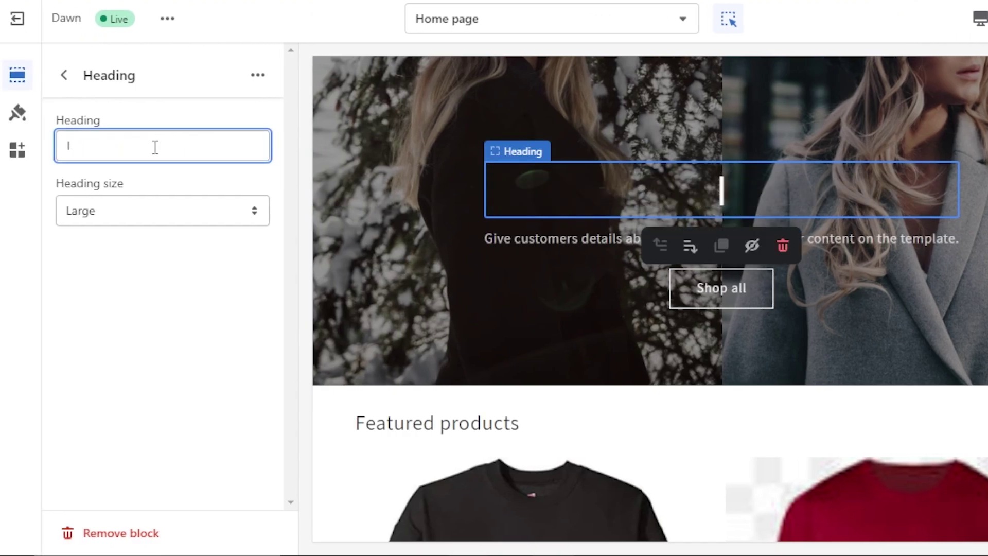
text(KASIB)
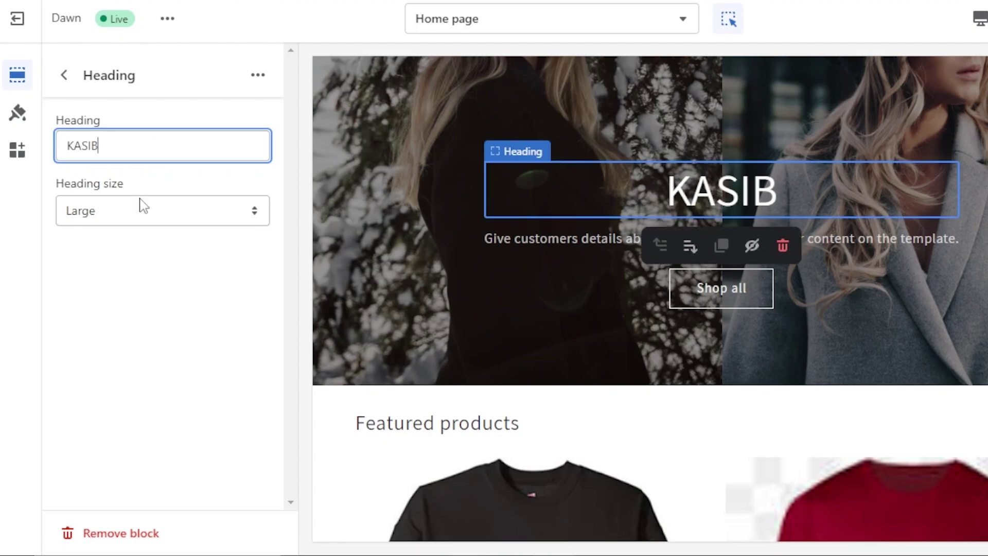
Replace the banner description with 'best products to wear'
click(549, 240)
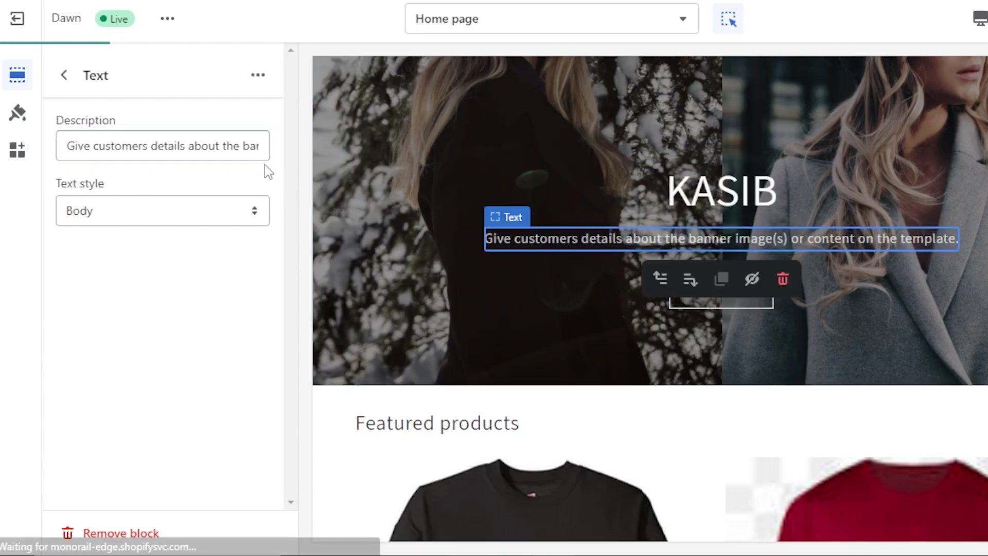
click(251, 147)
key(BackSpace)
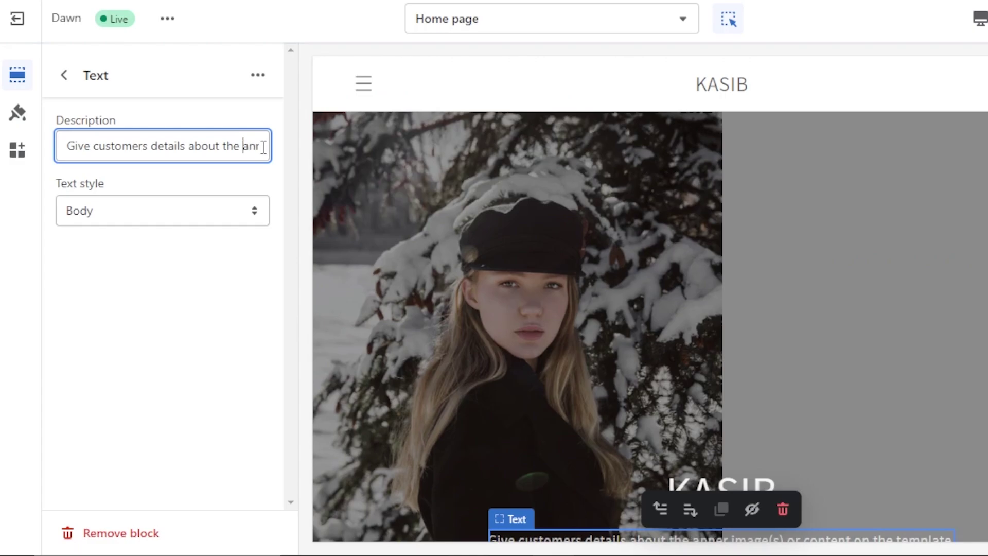
key(BackSpace)
key(BackSpace)
key(BackSpace)
key(BackSpace)
key(BackSpace)
key(BackSpace)
key(BackSpace)
key(BackSpace)
key(BackSpace)
key(BackSpace)
key(BackSpace)
key(BackSpace)
key(BackSpace)
key(BackSpace)
key(BackSpace)
key(BackSpace)
key(BackSpace)
key(BackSpace)
key(BackSpace)
key(BackSpace)
key(BackSpace)
key(BackSpace)
key(BackSpace)
key(BackSpace)
key(BackSpace)
key(BackSpace)
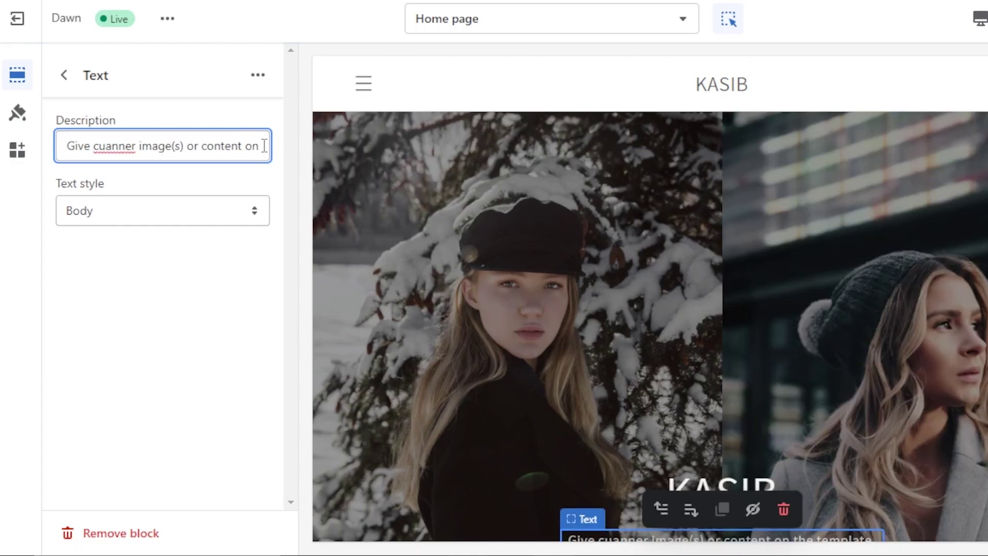
key(ctrl+a)
text(best products to wear)
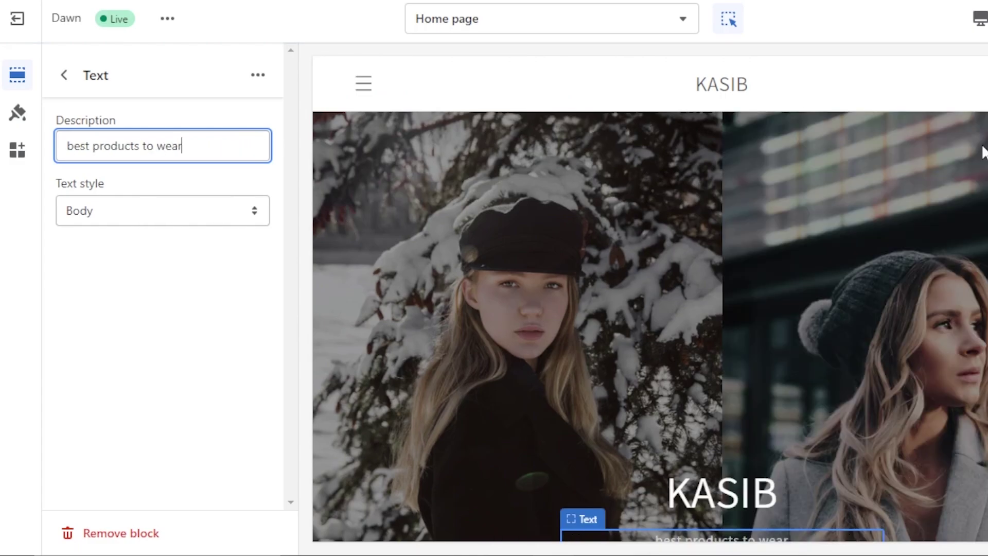
scroll(710, 288, down, 5)
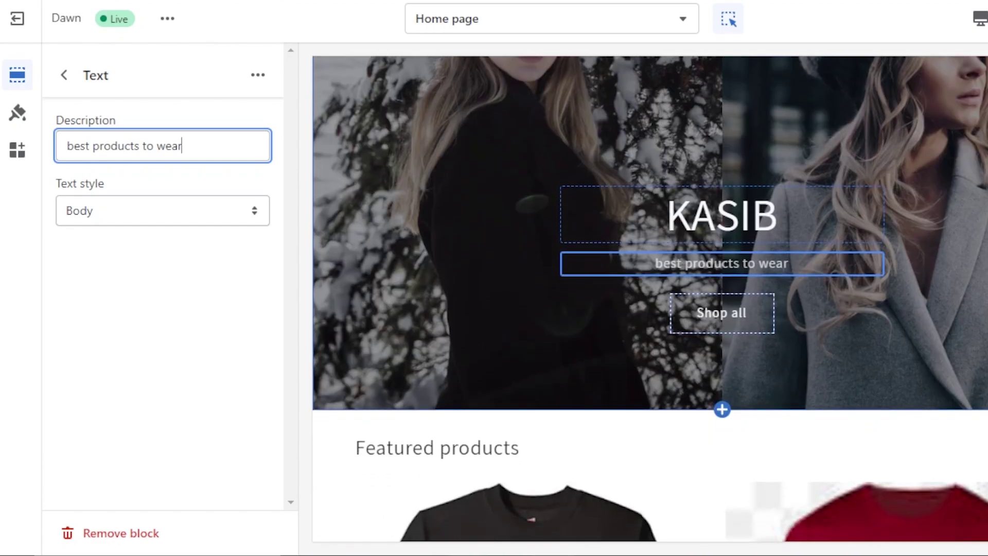
click(721, 308)
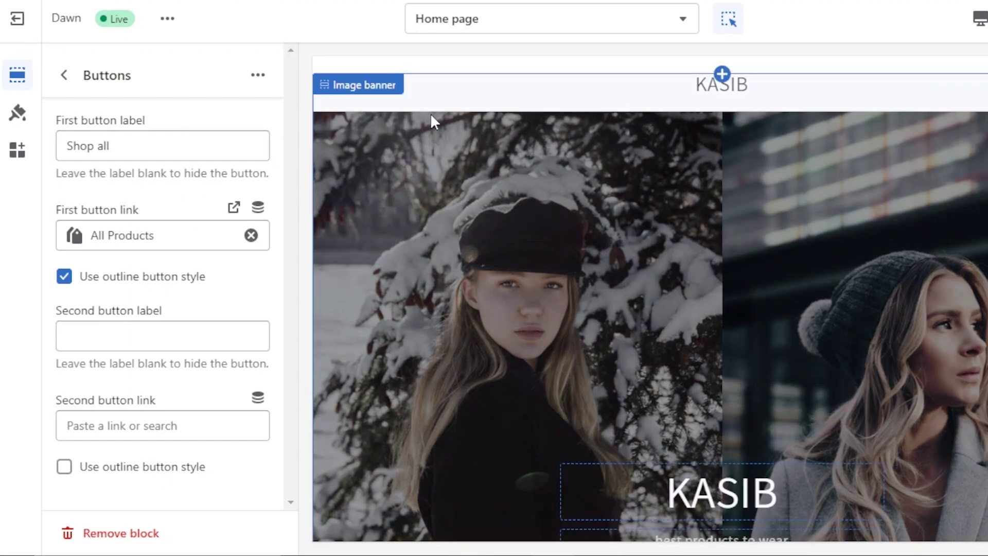
Change the banner's first button label from 'Shop all' to 'Shop Now'
click(128, 154)
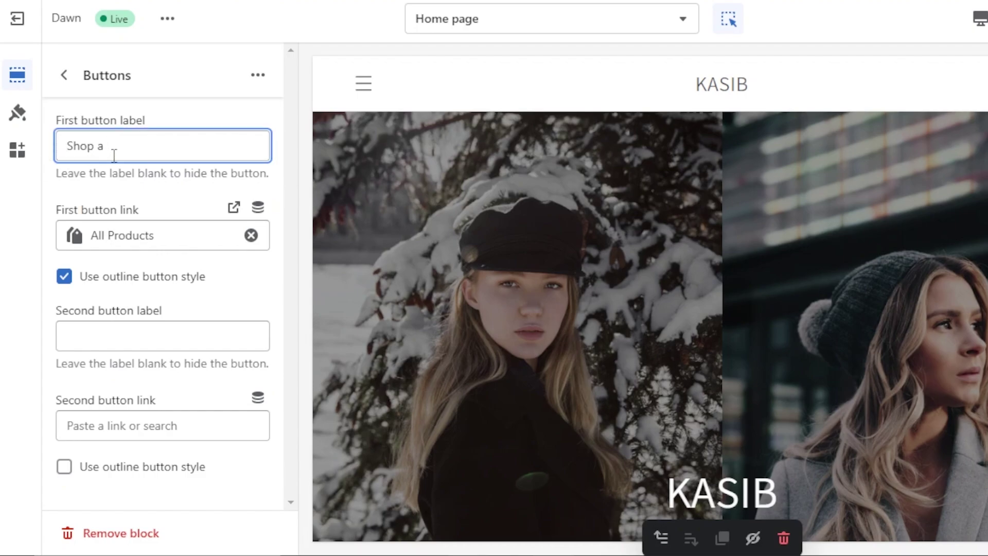
text(Now)
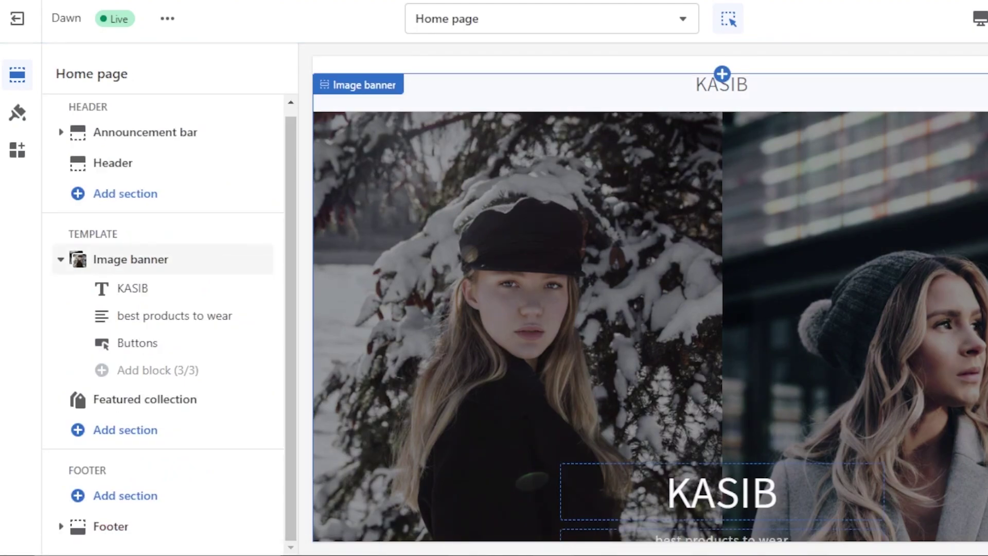
scroll(650, 299, down, 7)
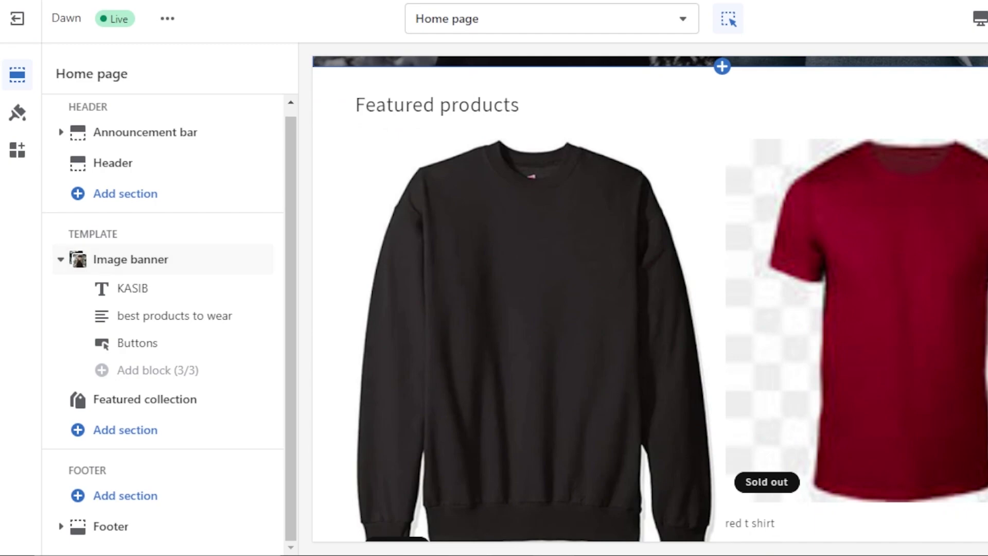
Lower the Featured collection section's top padding to 12px and return to the sections list
click(648, 113)
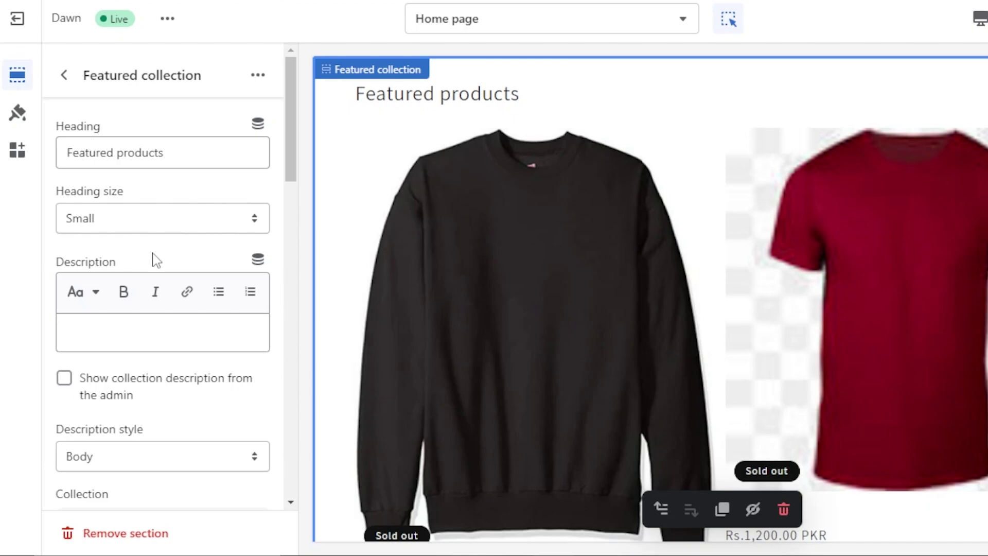
click(194, 225)
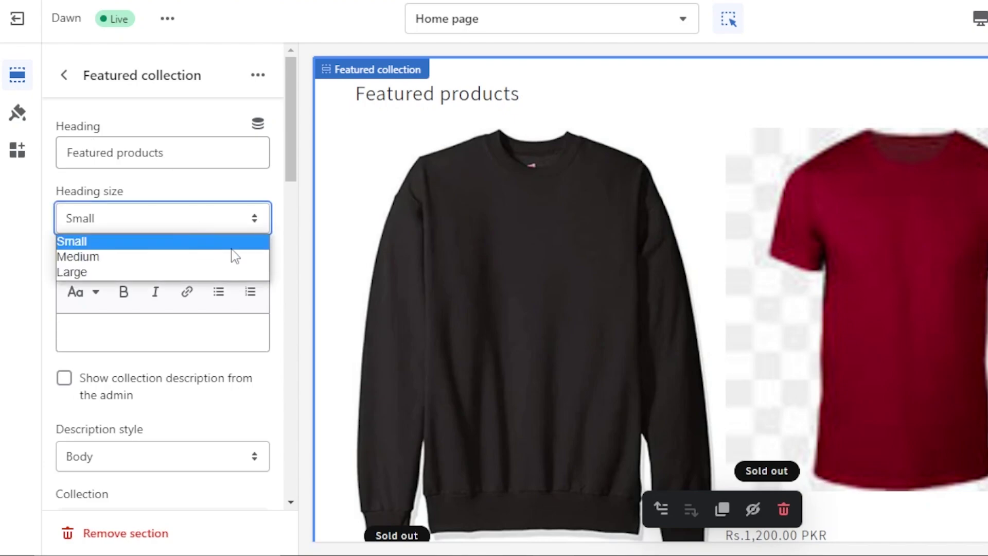
drag(300, 163, 292, 257)
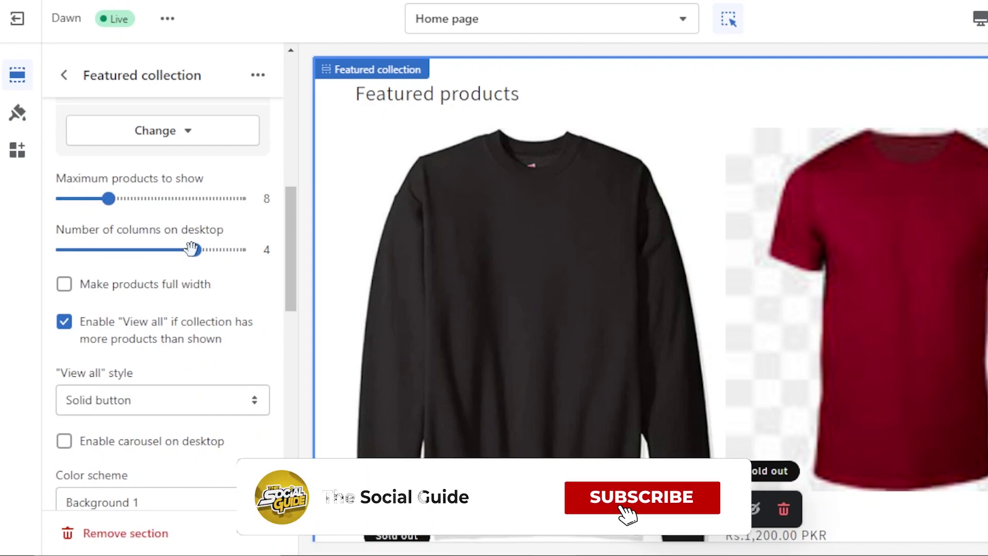
drag(297, 263, 293, 427)
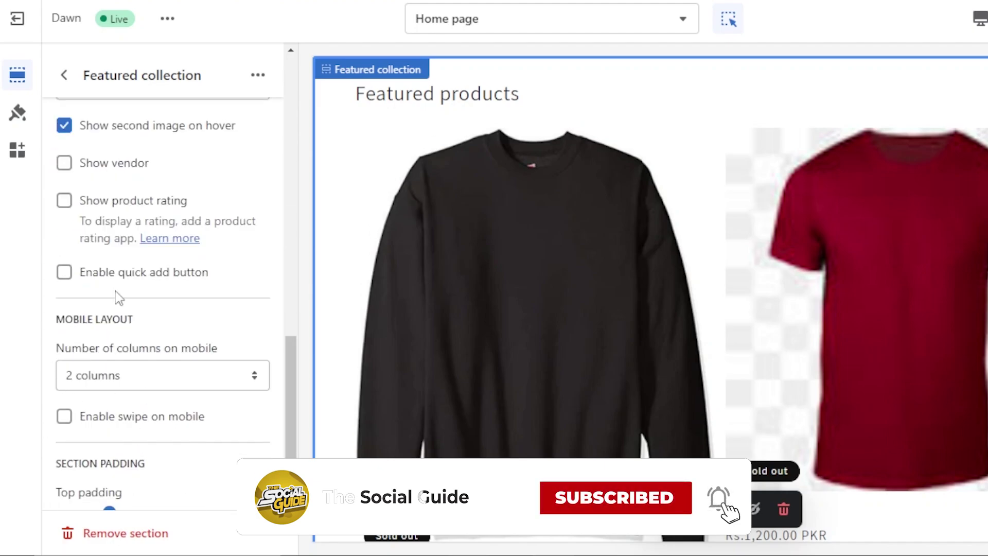
drag(295, 388, 296, 391)
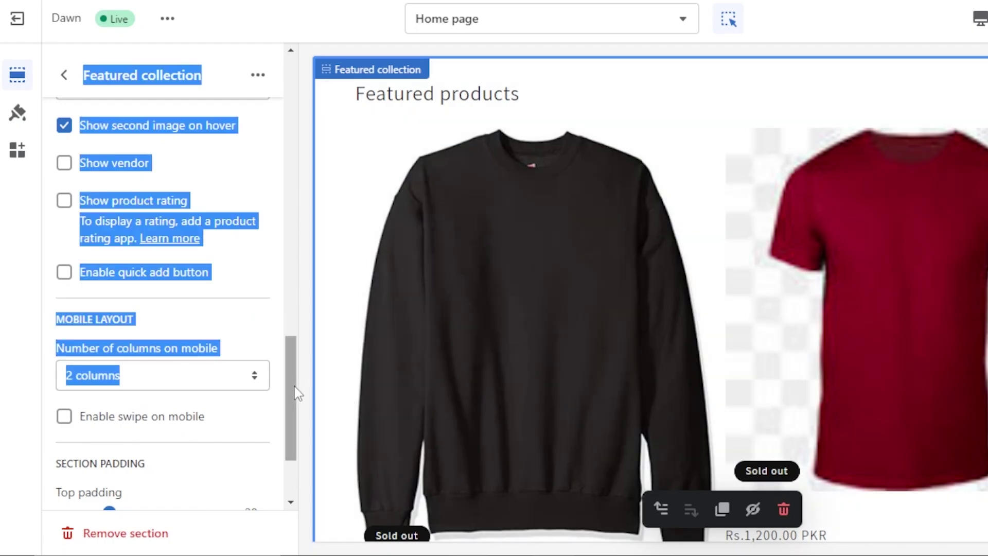
scroll(296, 442, down, 3)
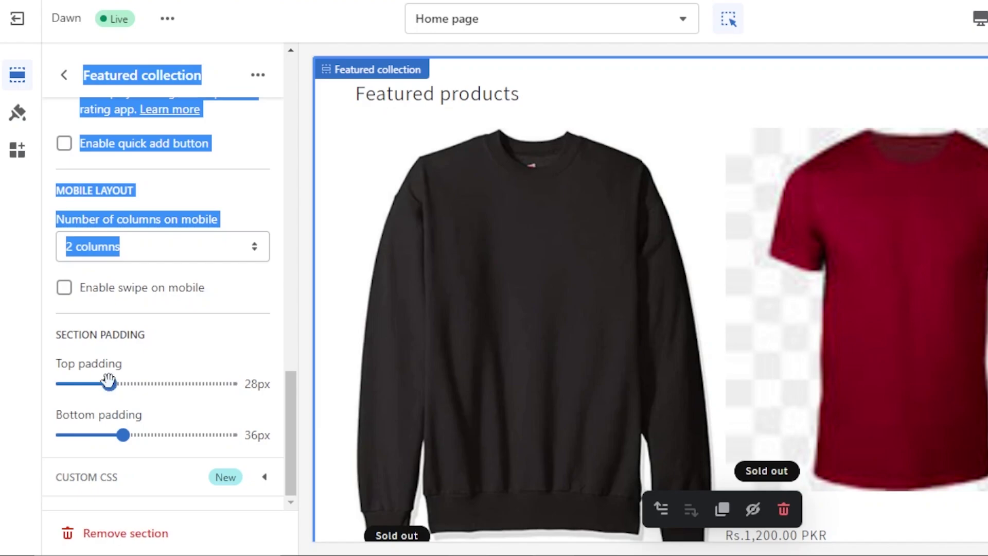
drag(109, 383, 81, 383)
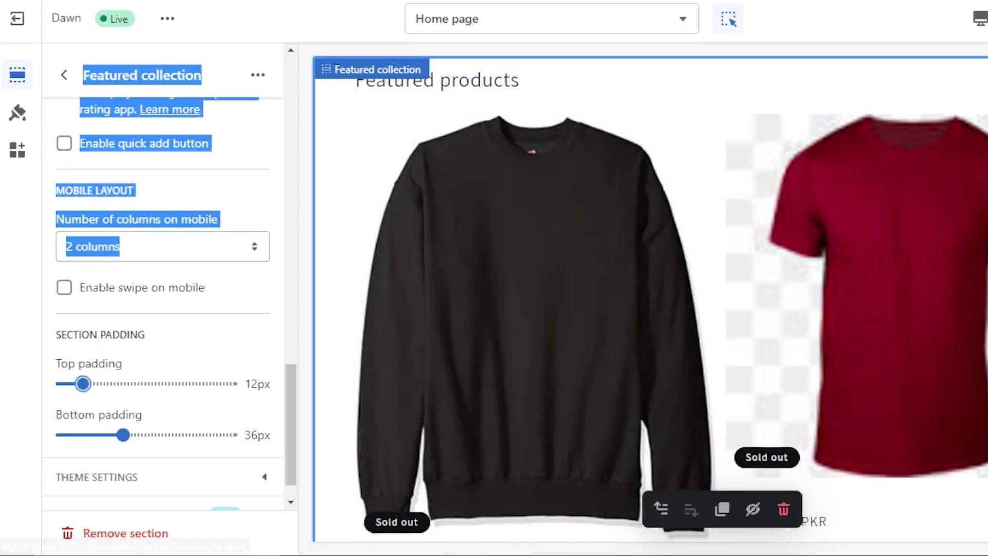
scroll(648, 299, down, 10)
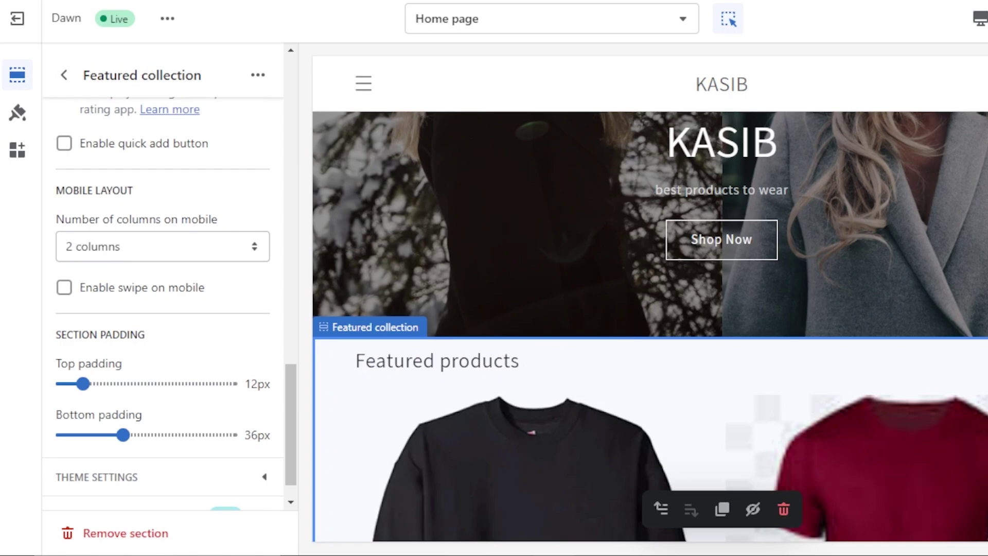
scroll(920, 417, down, 10)
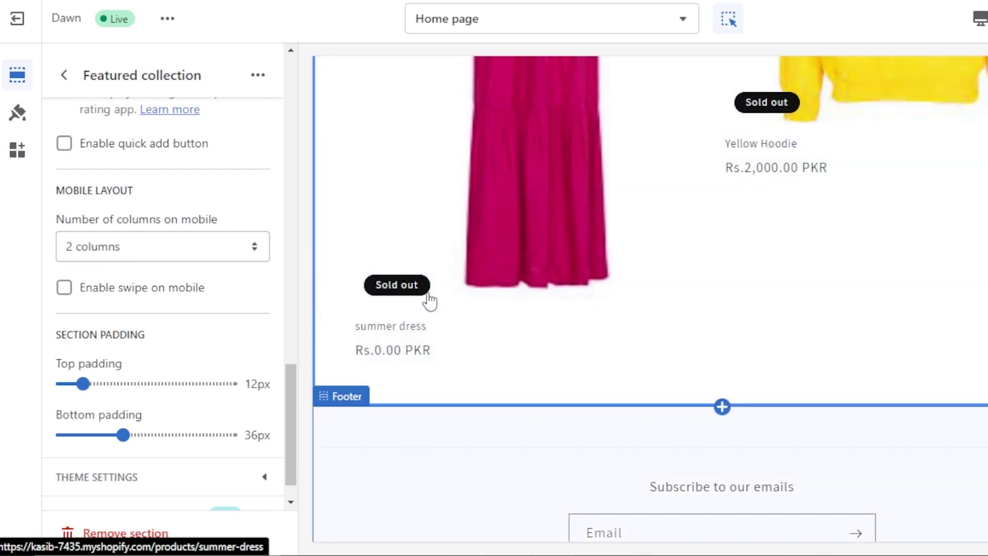
click(65, 78)
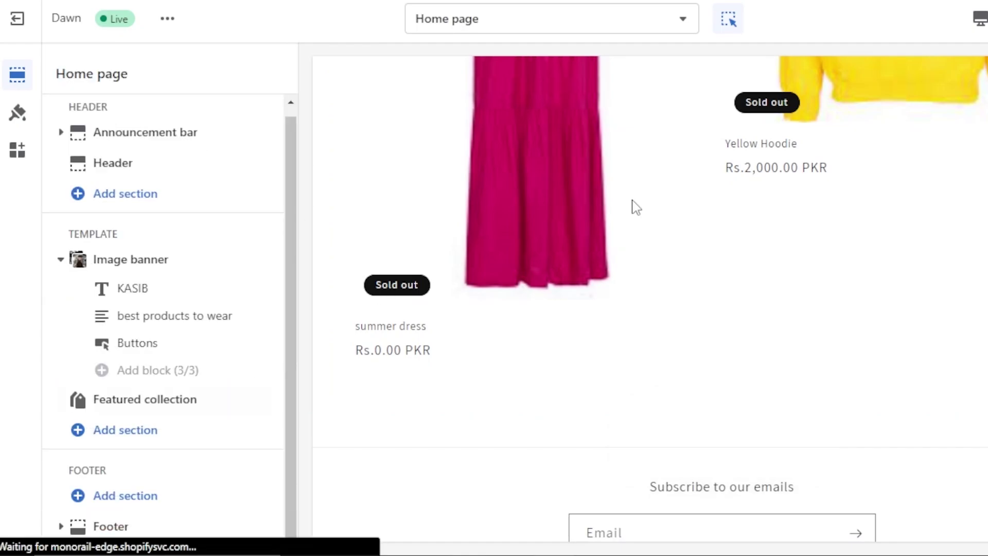
click(615, 176)
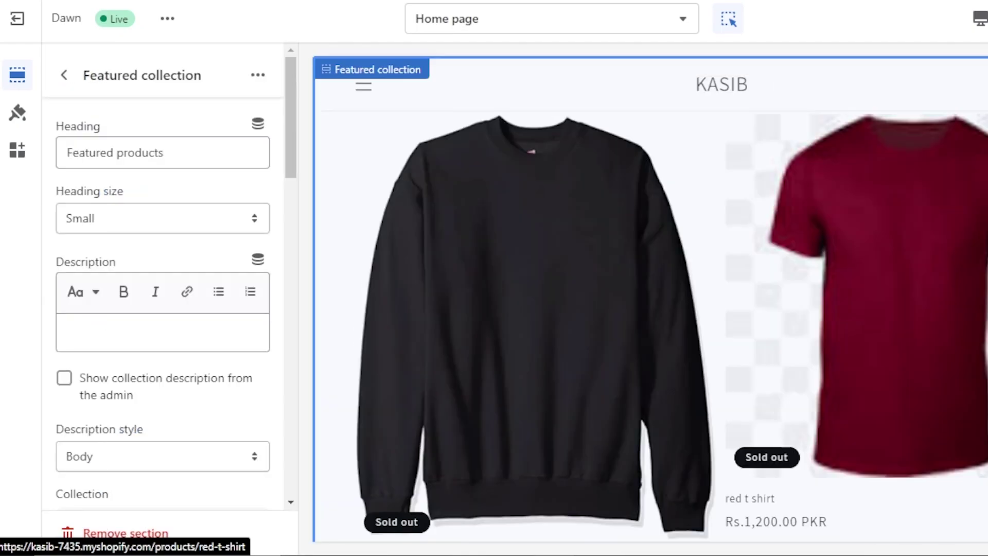
scroll(559, 226, down, 10)
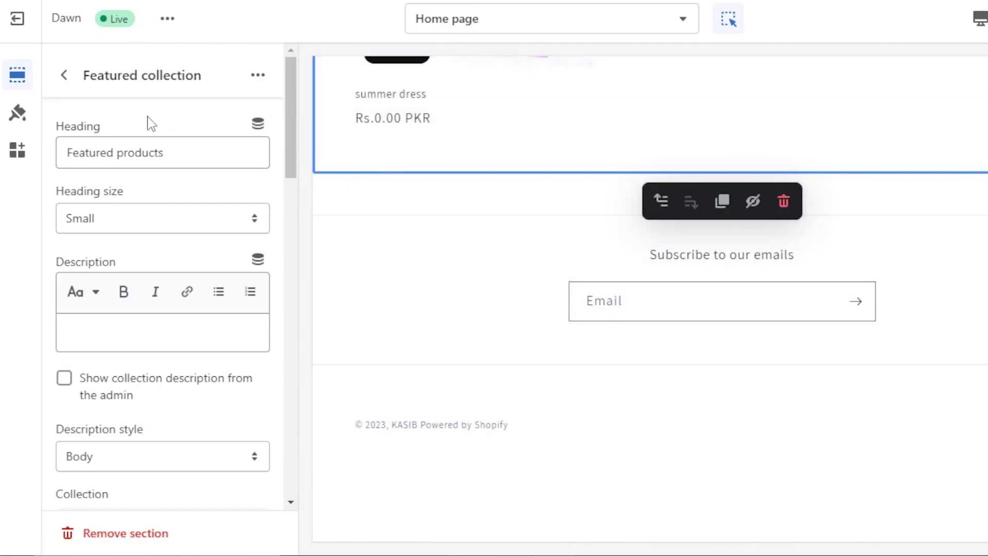
click(65, 75)
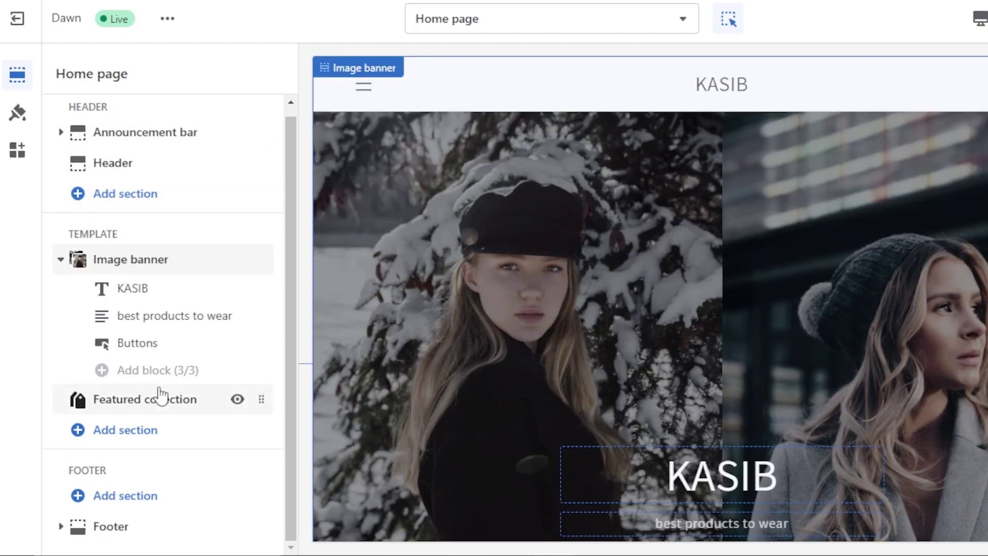
mouse_move(222, 394)
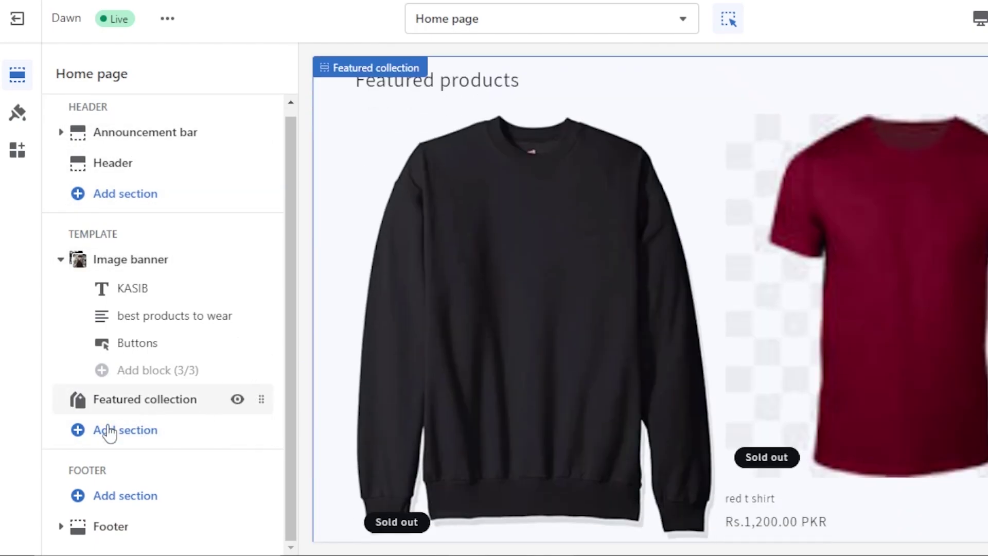
Add a Video section to the home page template from the expanded section list
click(108, 440)
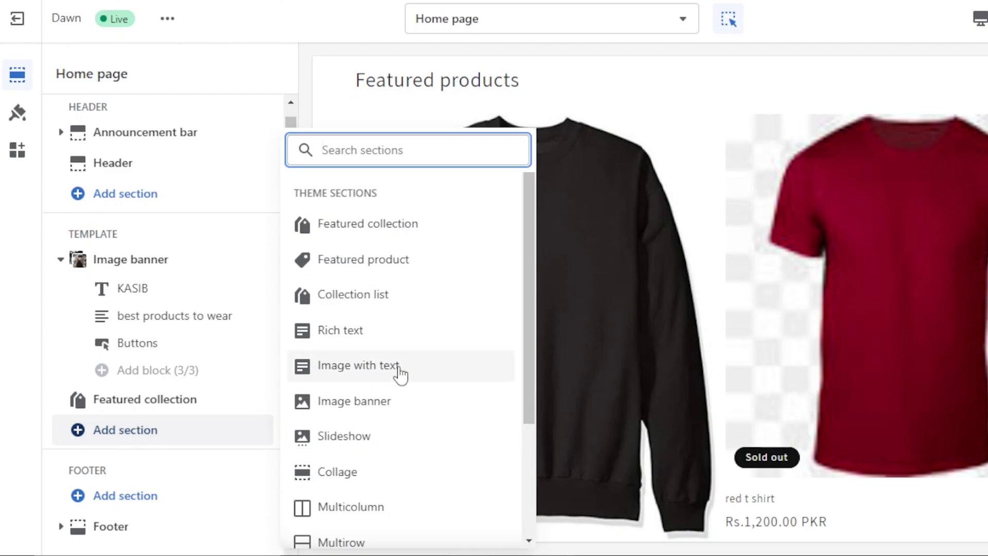
scroll(531, 265, down, 1)
drag(531, 265, 529, 335)
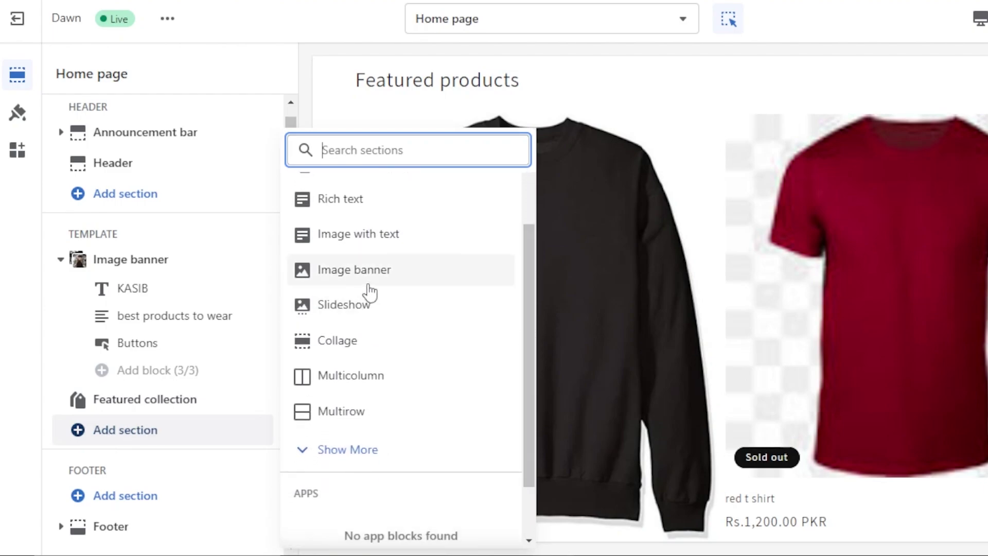
click(324, 451)
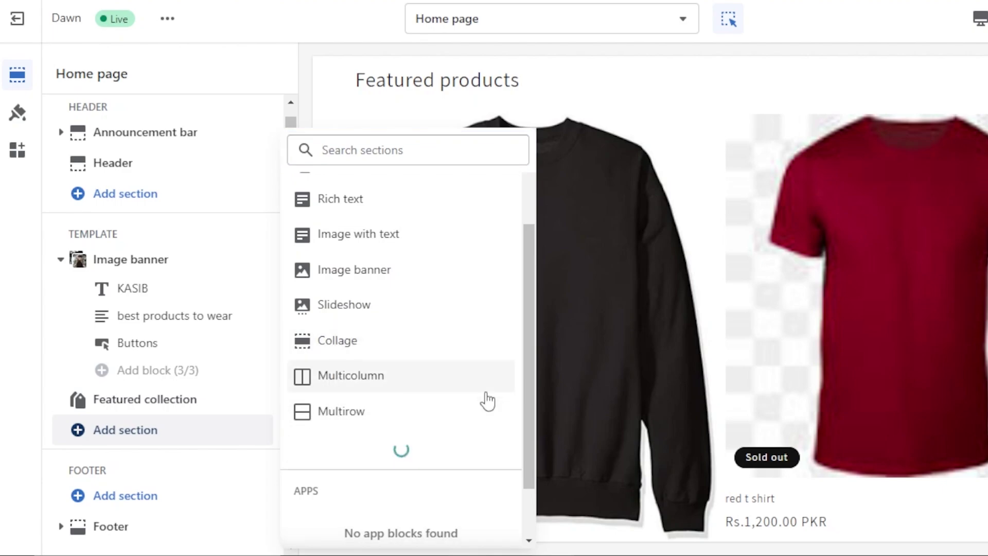
drag(531, 269, 527, 359)
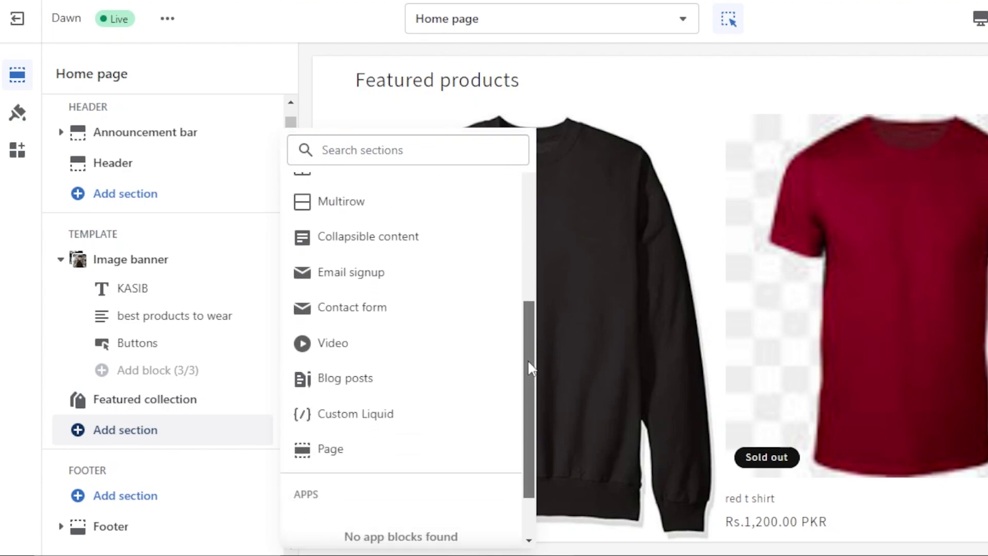
click(331, 345)
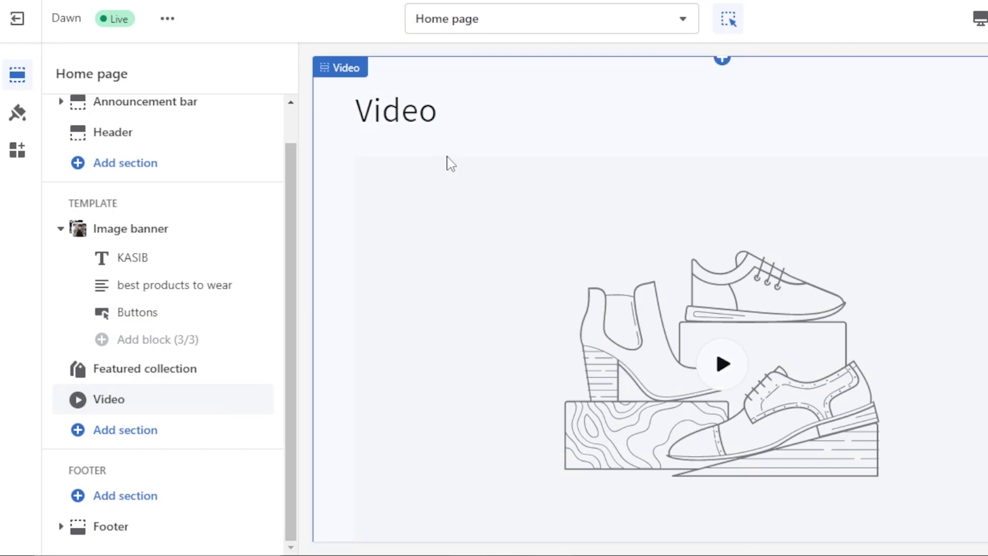
Clear the Video section's heading and use business-woman-in-city as its cover image
click(503, 143)
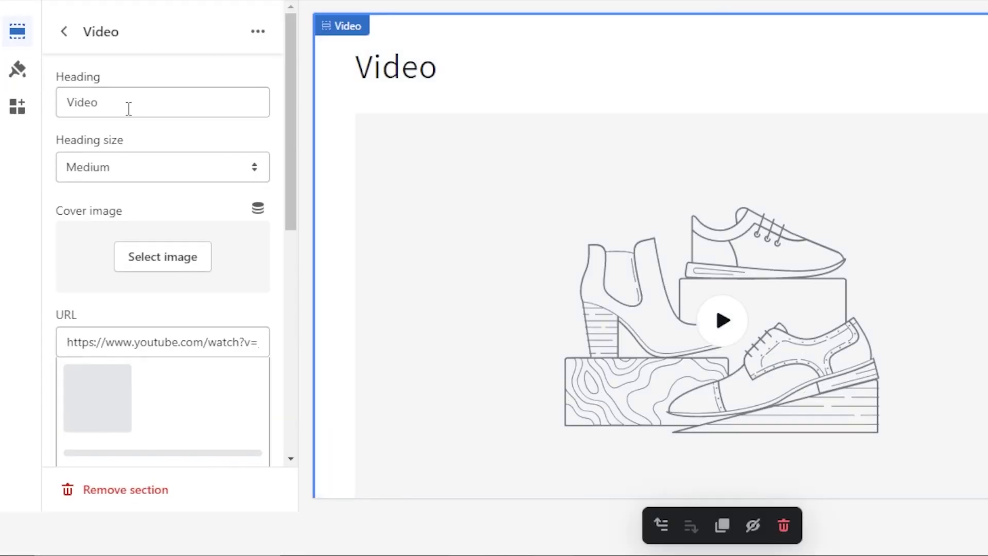
click(129, 149)
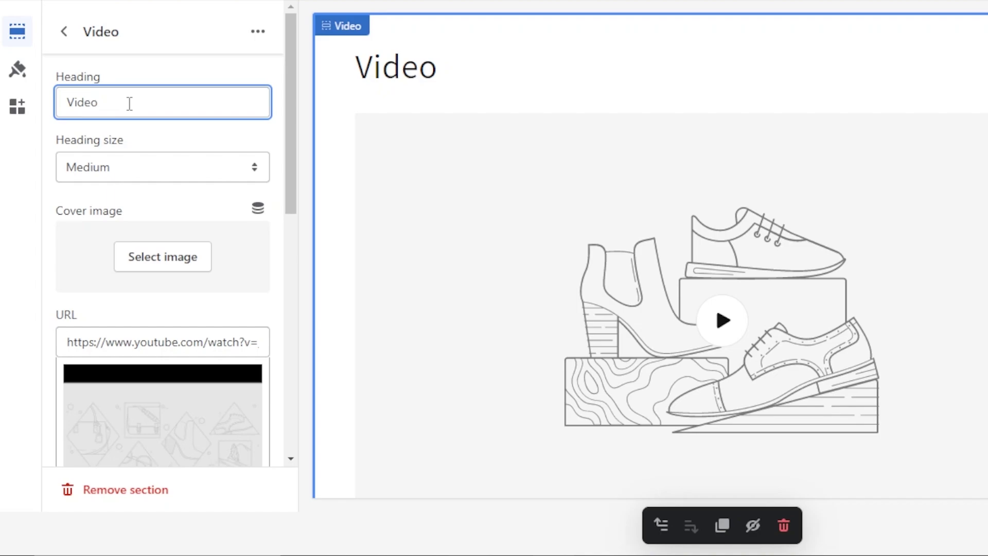
key(BackSpace)
key(BackSpace)
key(BackSpace)
key(BackSpace)
key(BackSpace)
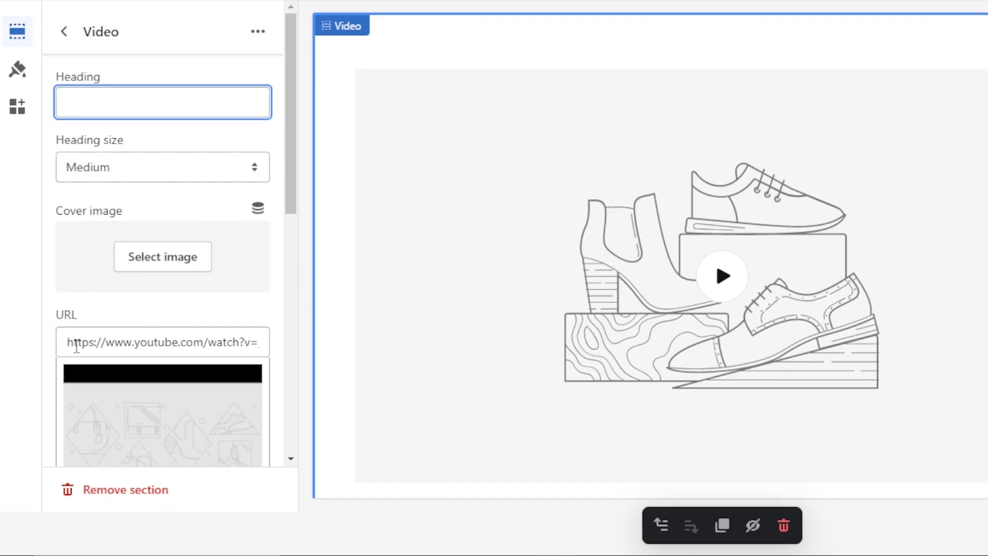
drag(154, 342, 74, 343)
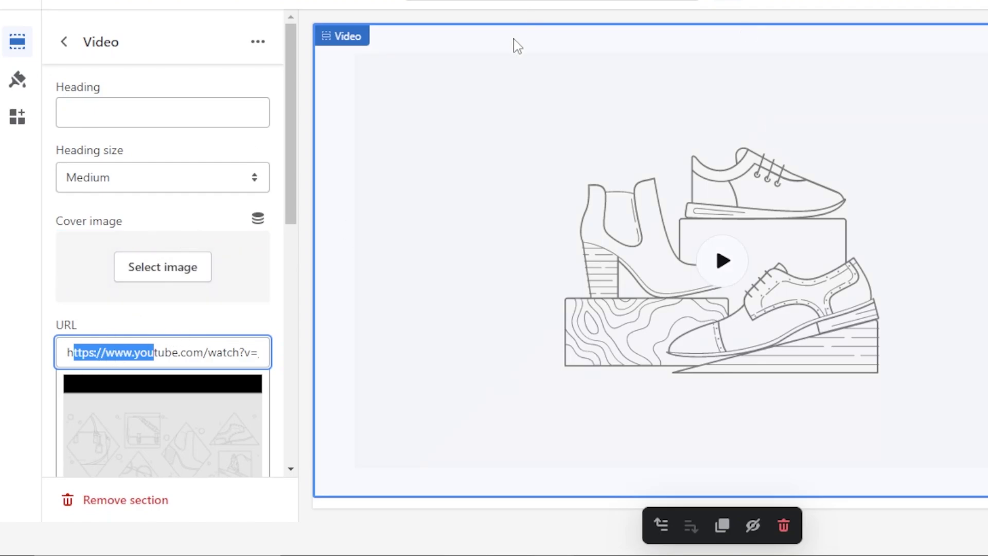
click(163, 268)
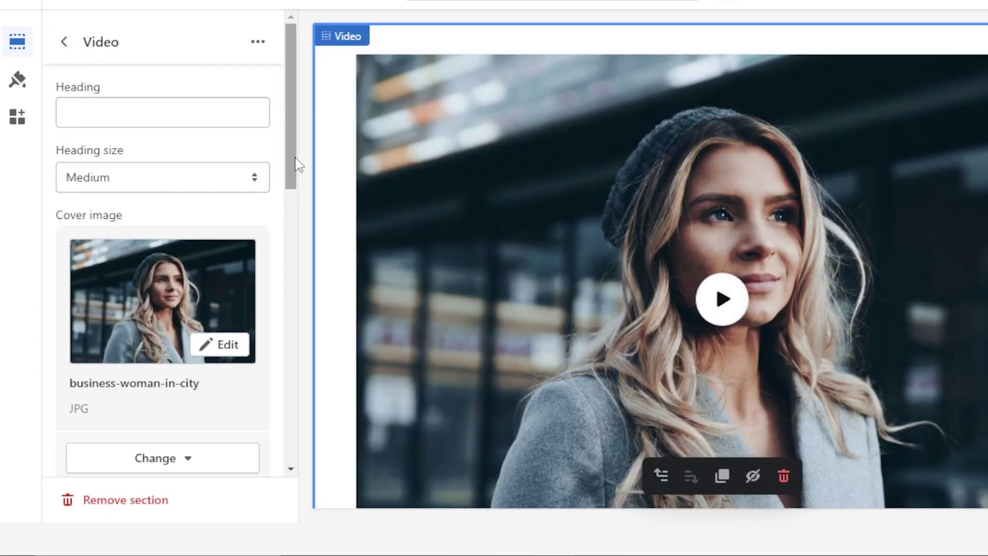
click(64, 41)
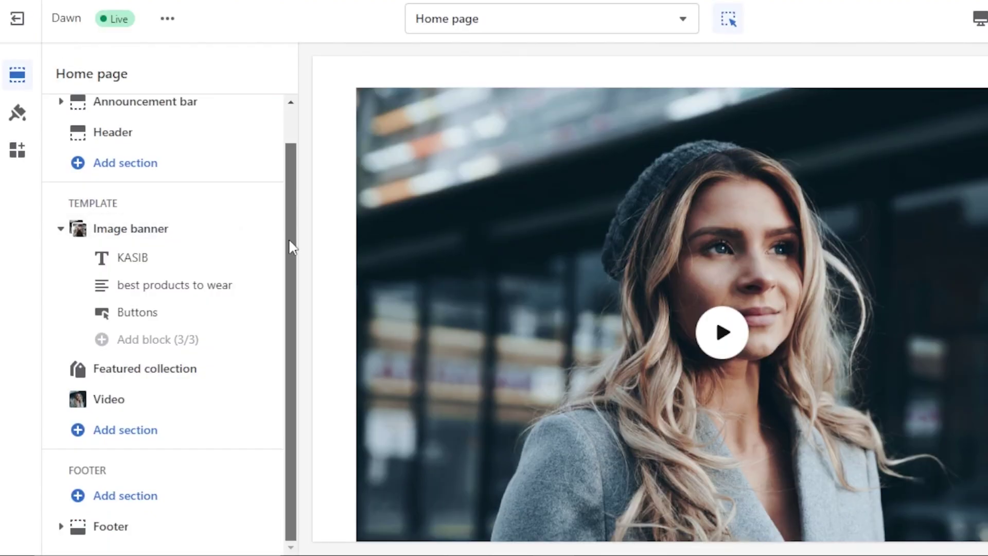
click(116, 526)
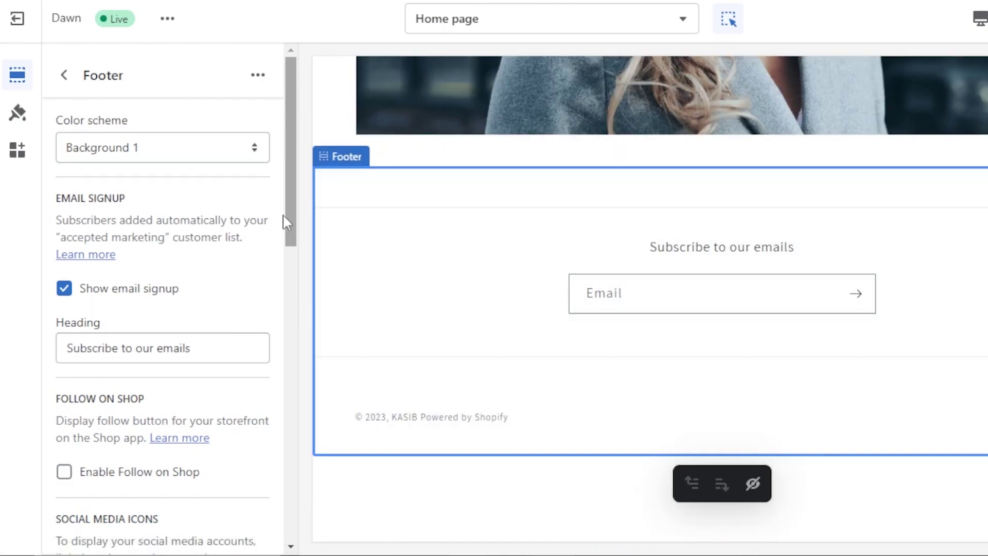
drag(294, 212, 293, 333)
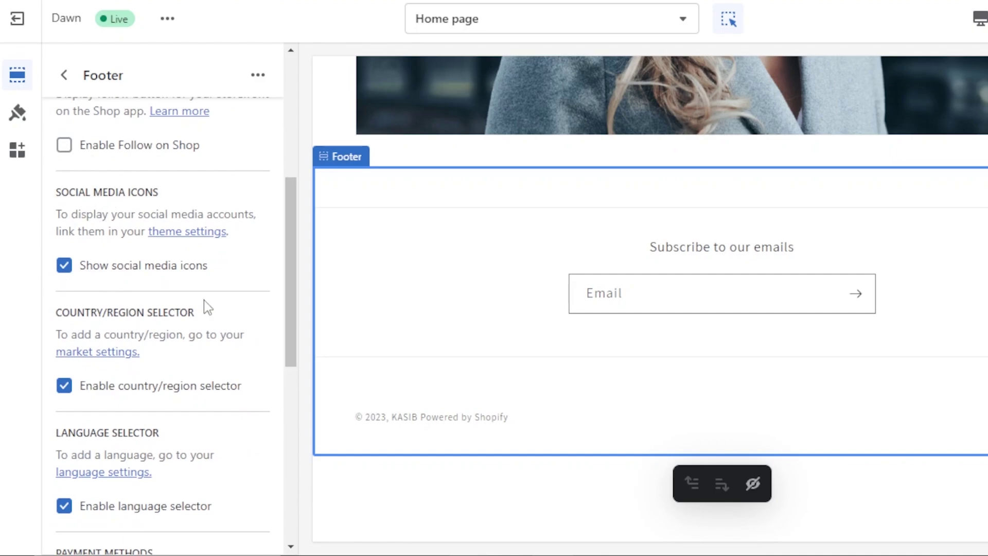
drag(293, 267, 277, 252)
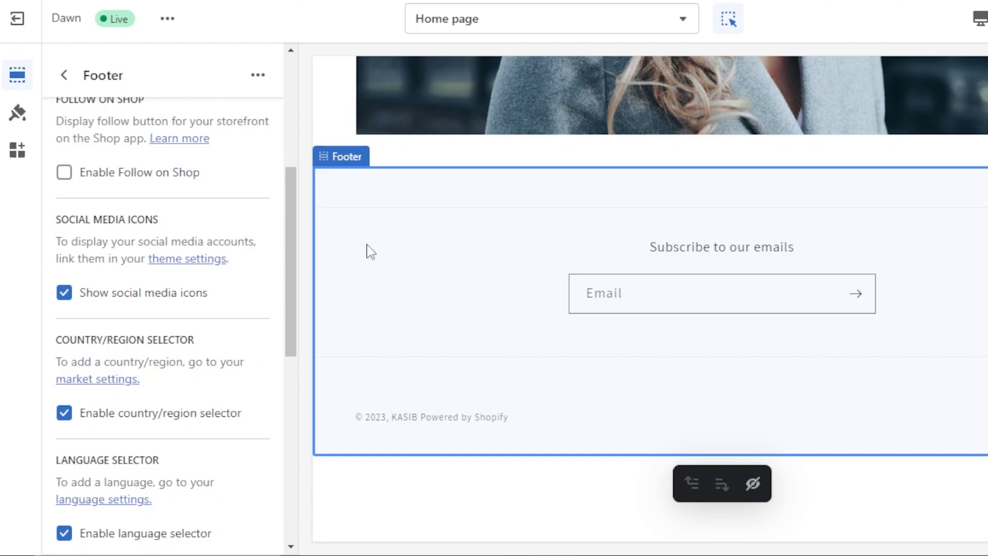
click(63, 74)
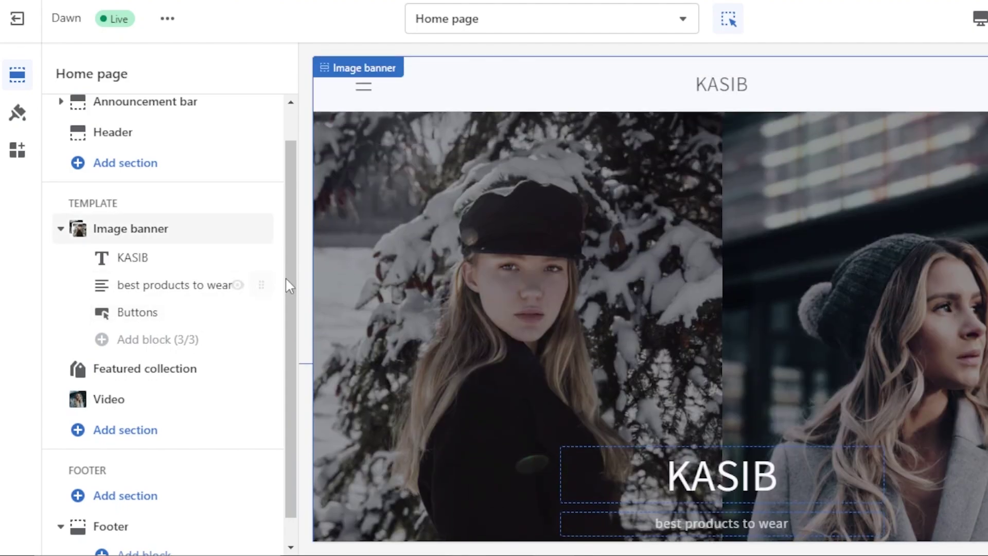
scroll(296, 278, up, 1)
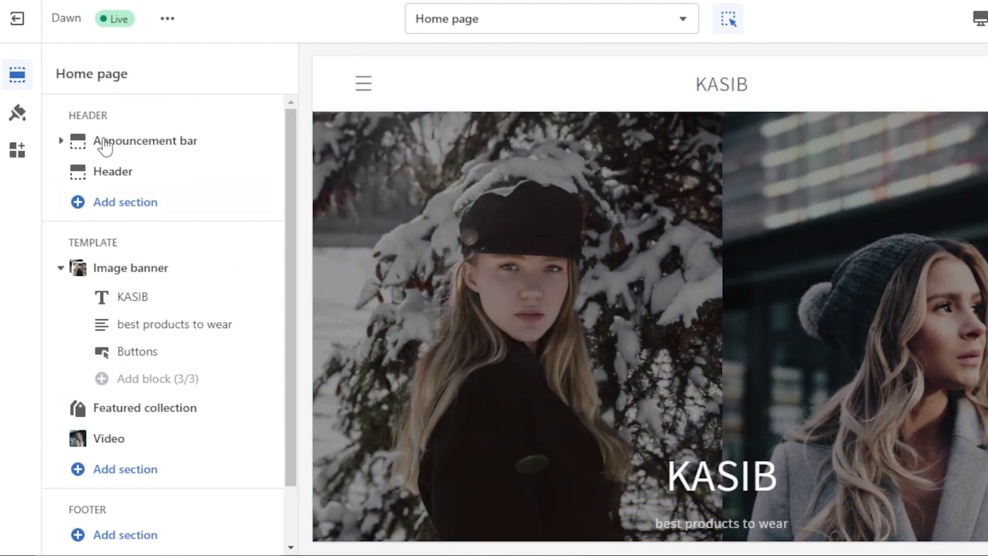
click(17, 113)
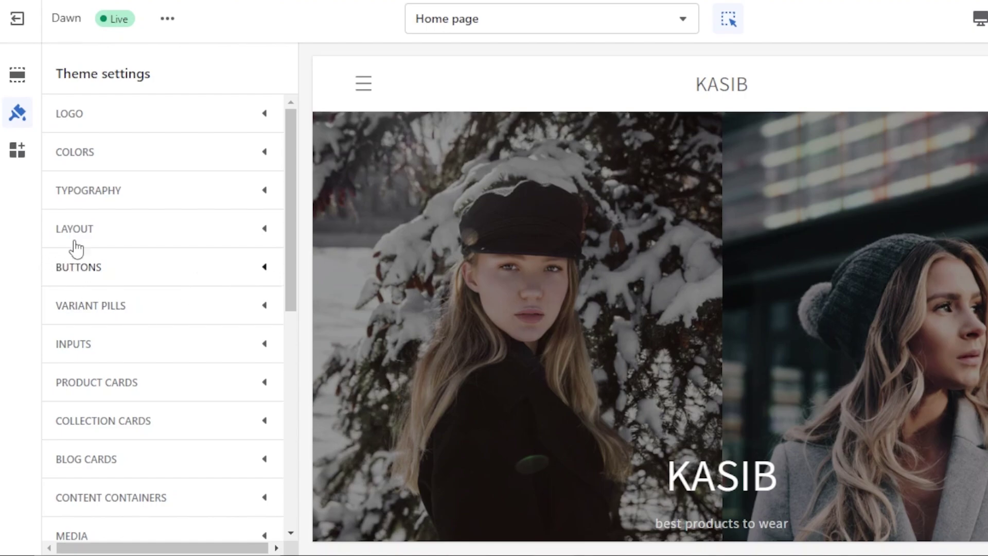
click(16, 78)
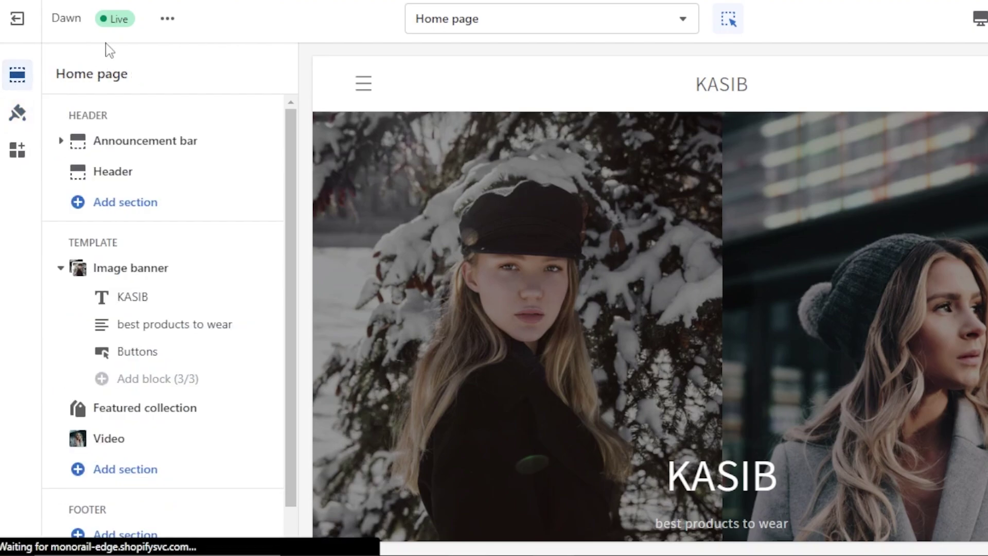
click(168, 22)
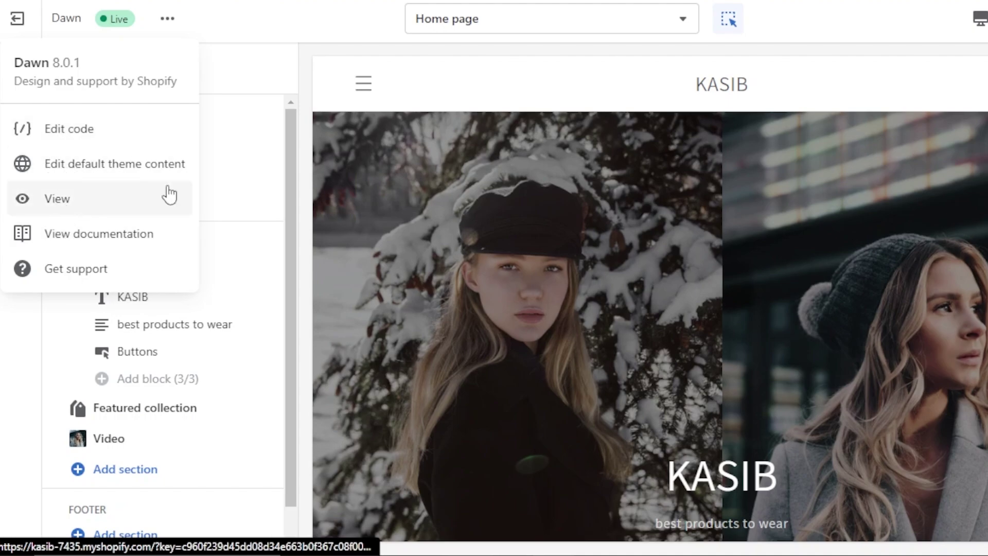
Check the store page list, then save the Dawn theme home page edits
click(550, 20)
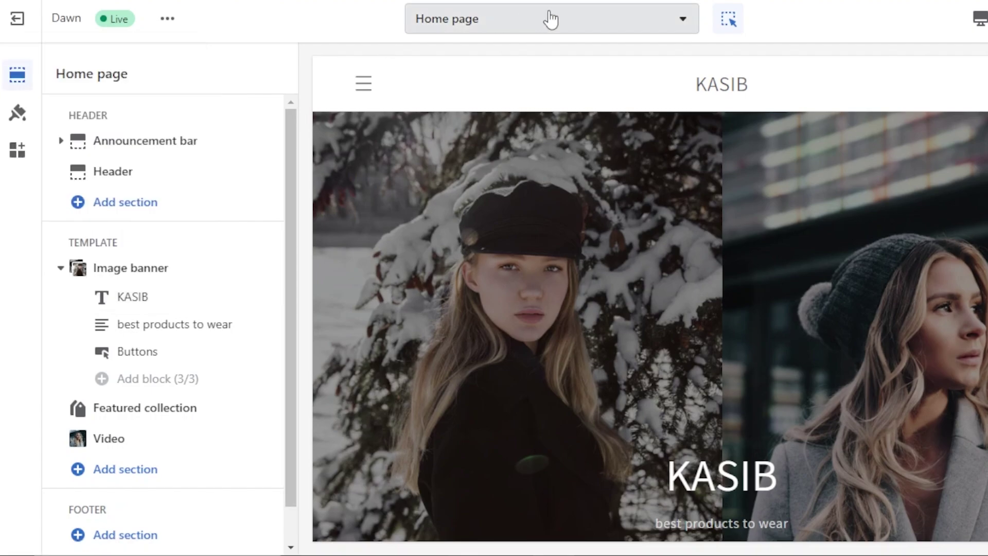
click(577, 20)
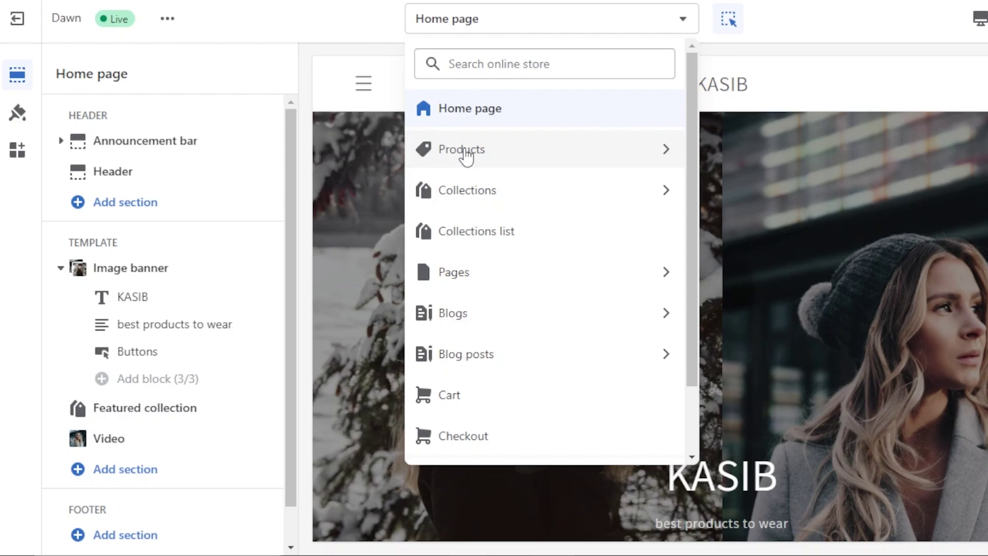
click(832, 31)
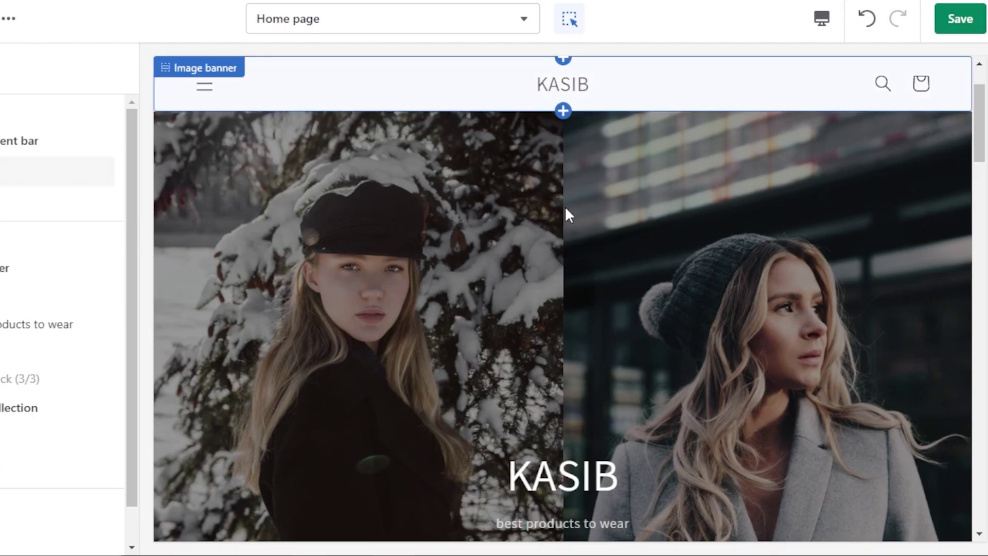
click(952, 26)
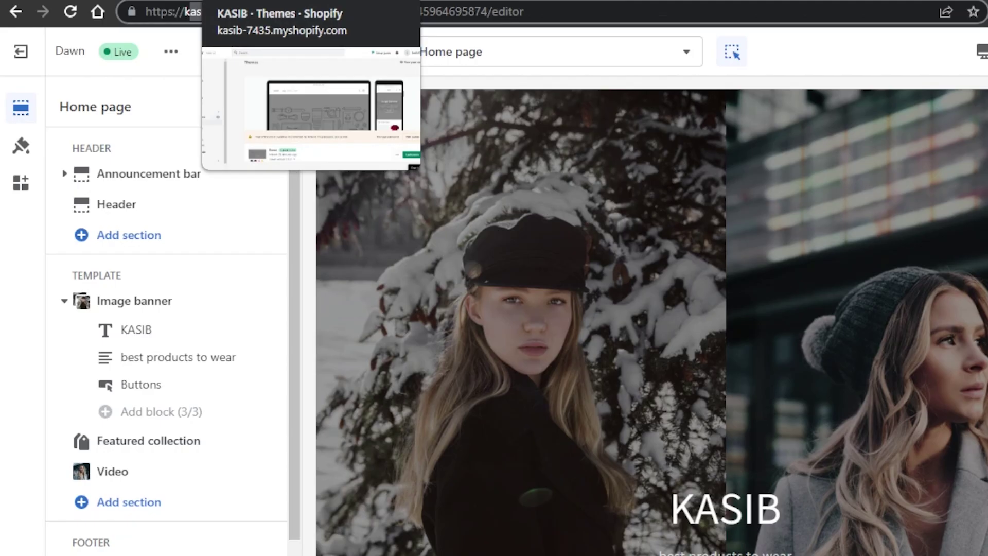
Return to the Themes page and scroll through it with Dawn listed as current
click(247, 2)
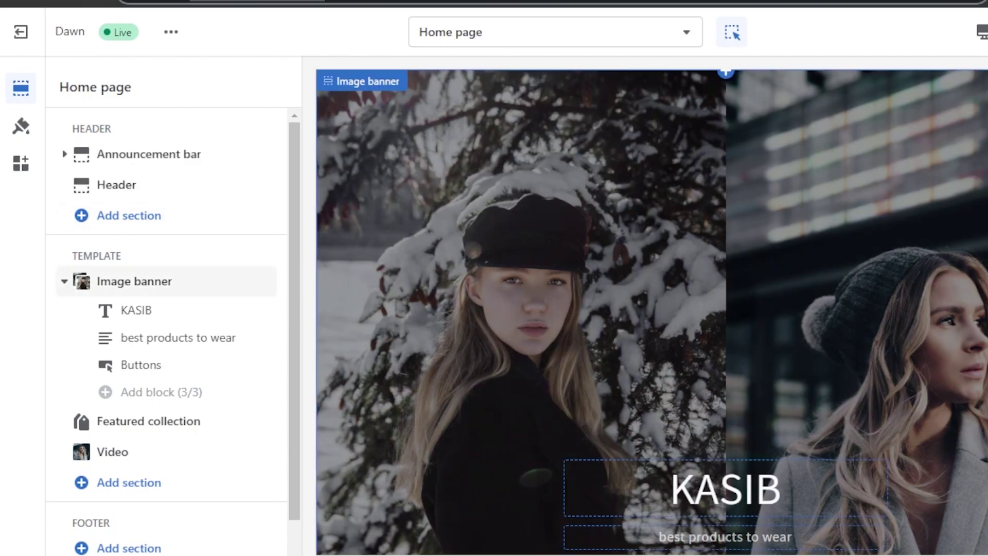
scroll(652, 312, down, 10)
scroll(652, 312, up, 11)
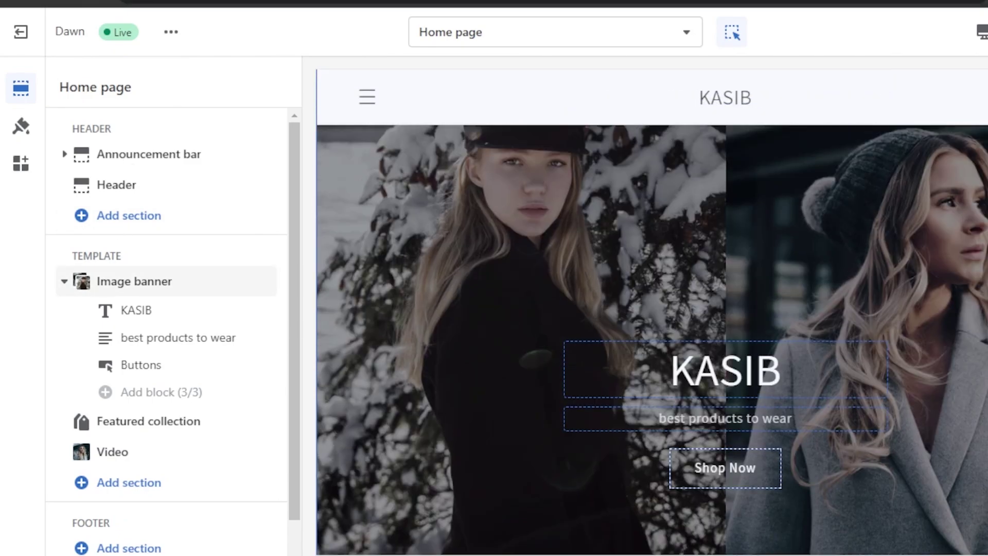
scroll(652, 312, up, 2)
scroll(651, 312, down, 7)
scroll(652, 311, up, 4)
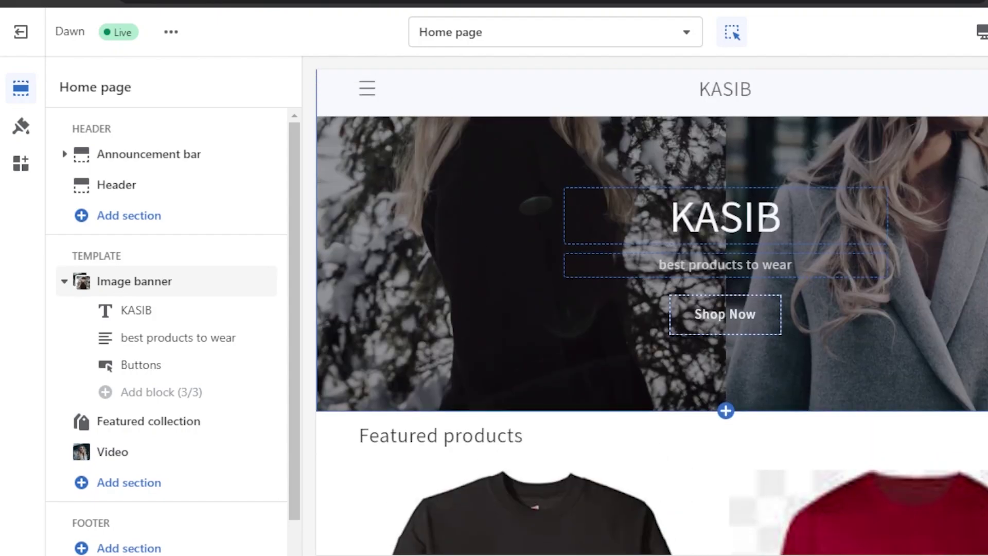
scroll(622, 321, down, 2)
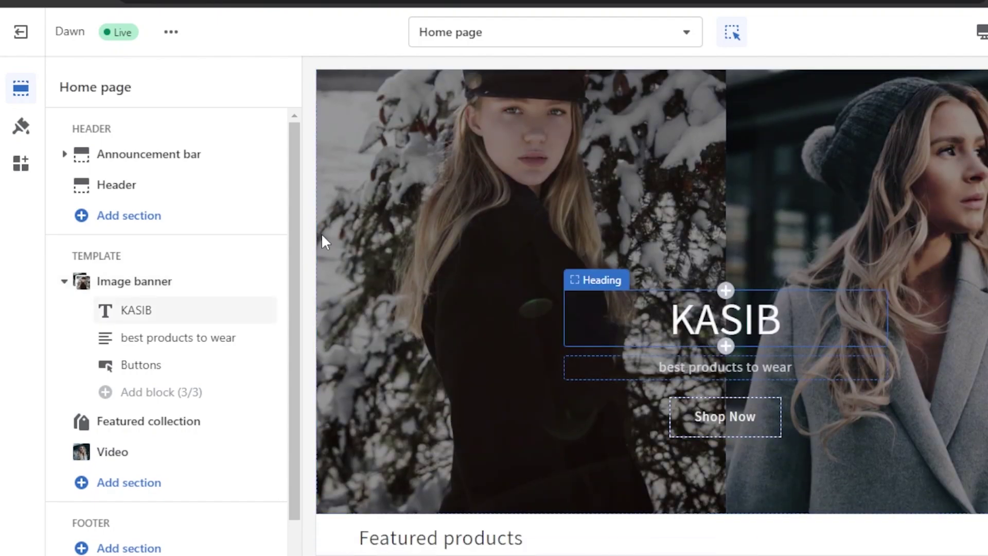
scroll(295, 206, down, 1)
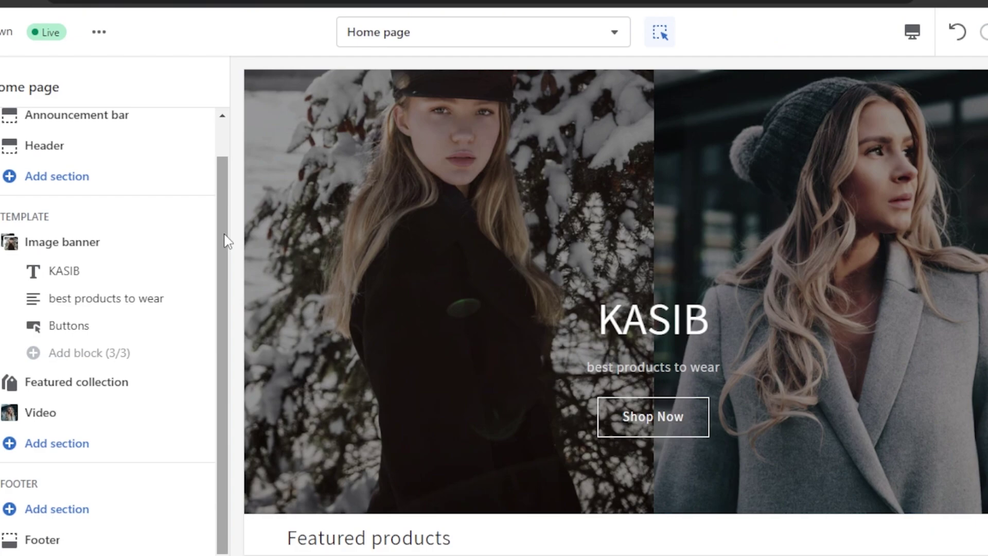
drag(225, 234, 223, 132)
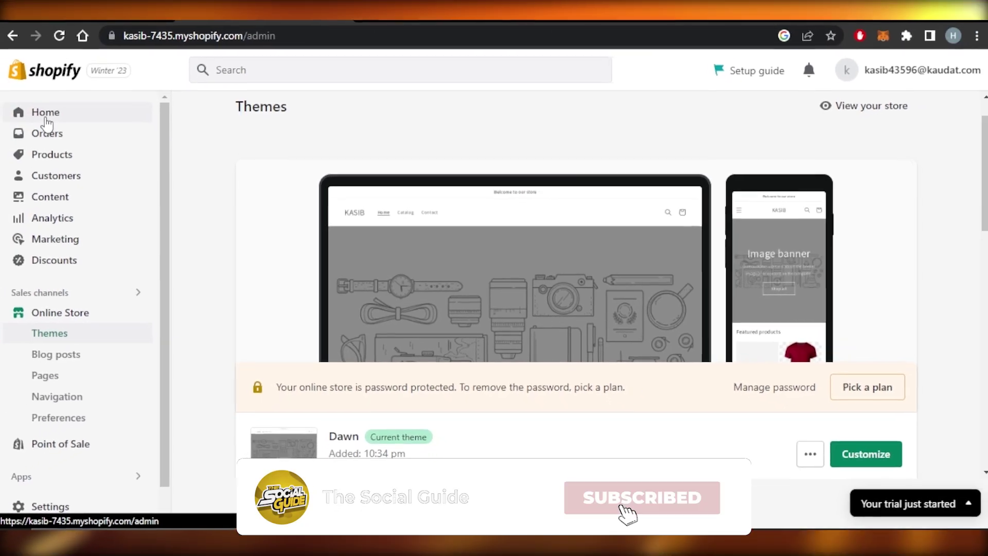
Go to the admin Home page and close the Select a plan banner
click(47, 120)
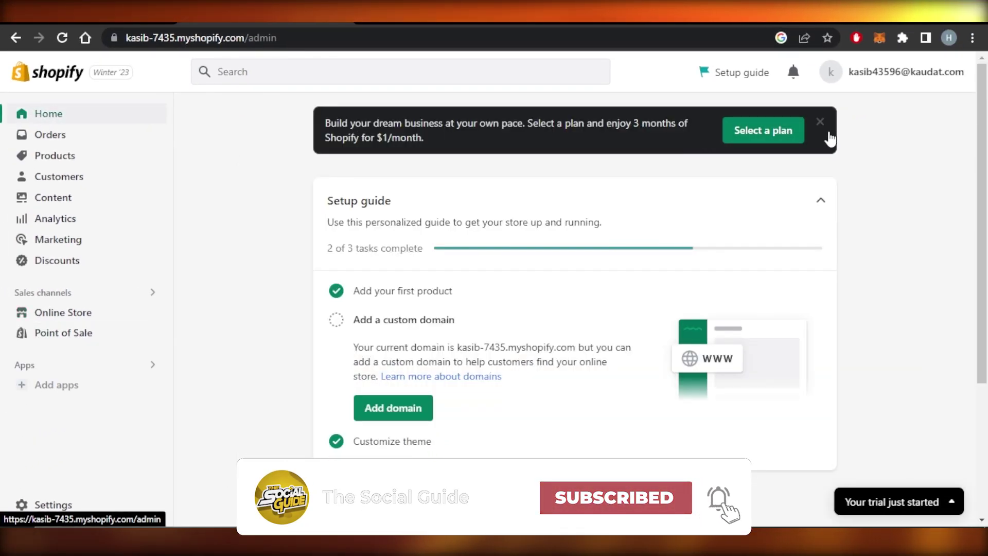
click(822, 126)
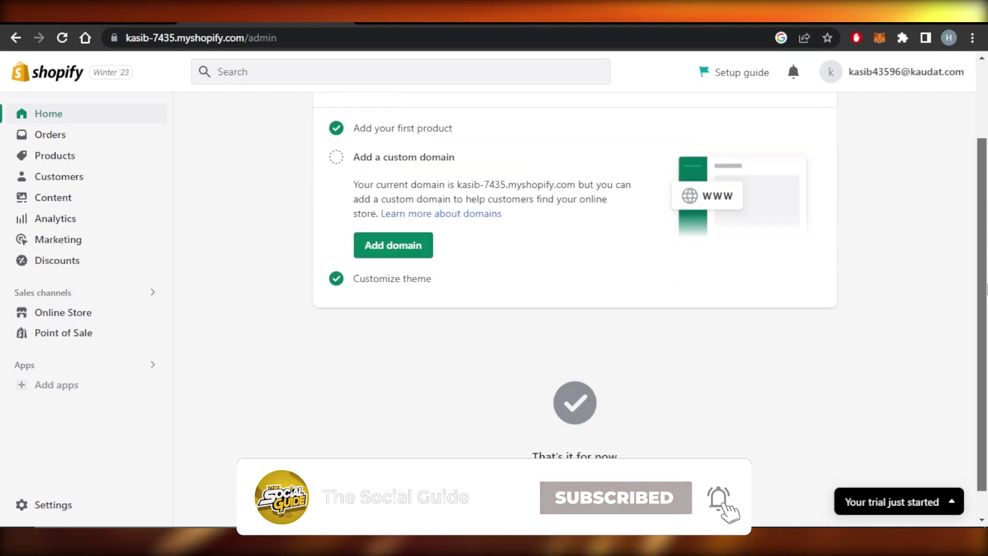